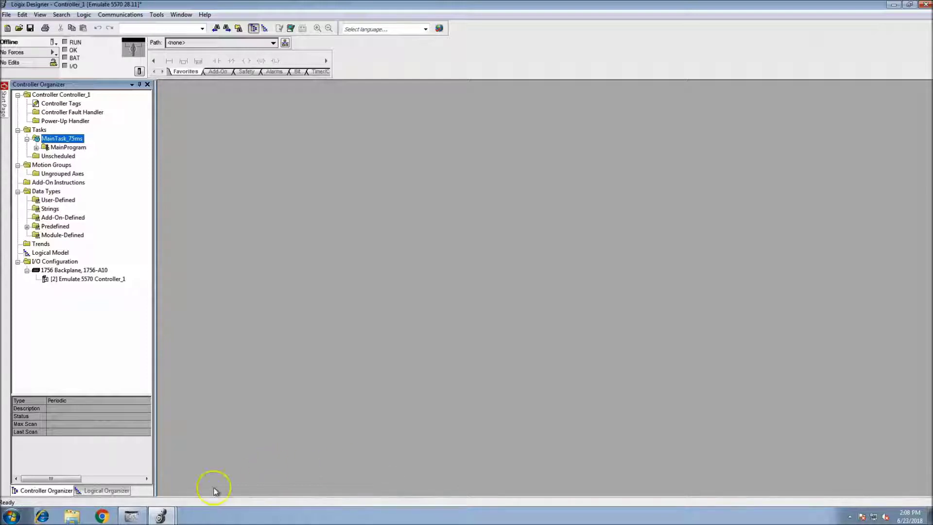
Step: Show the Logix Emulate chassis window and inspect its slot 1 RSLinx module
click(144, 515)
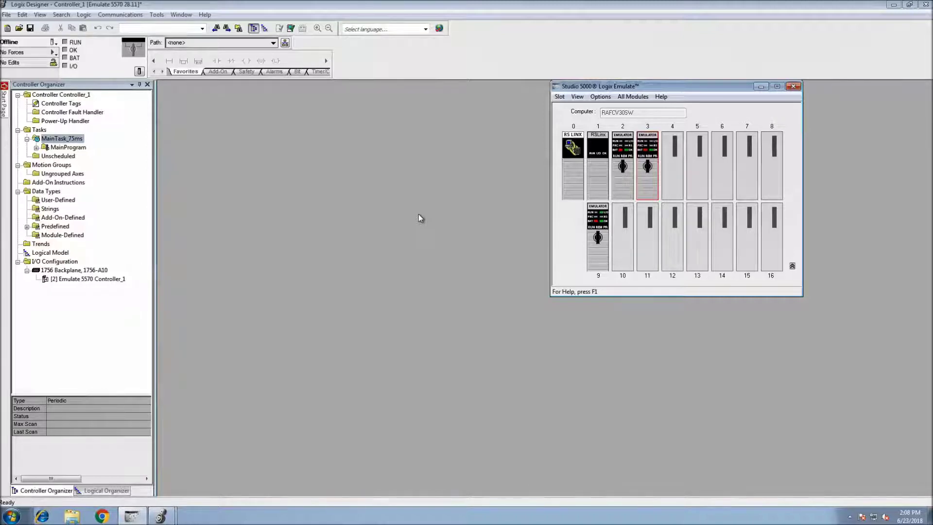
click(598, 150)
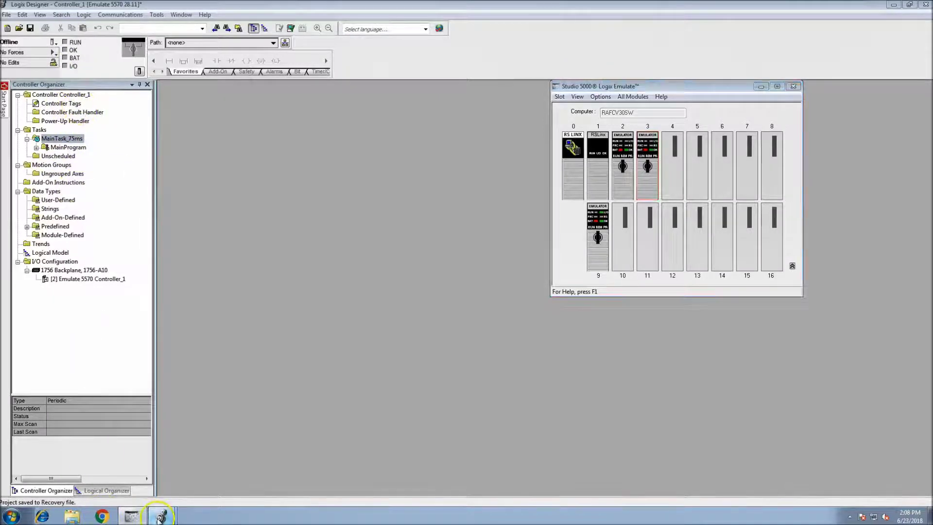
Step: Check Controller_2, return to Controller_1, and open the User-Defined data types context menu
click(184, 495)
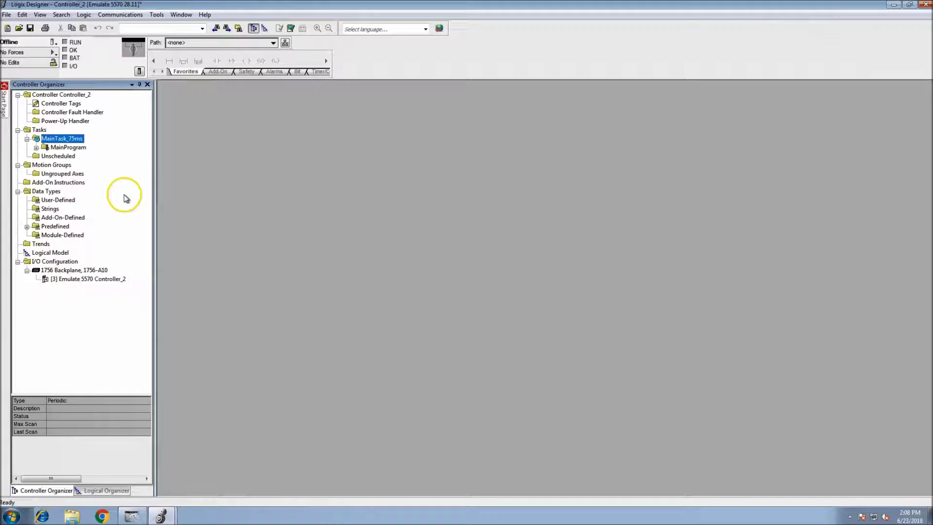
click(161, 515)
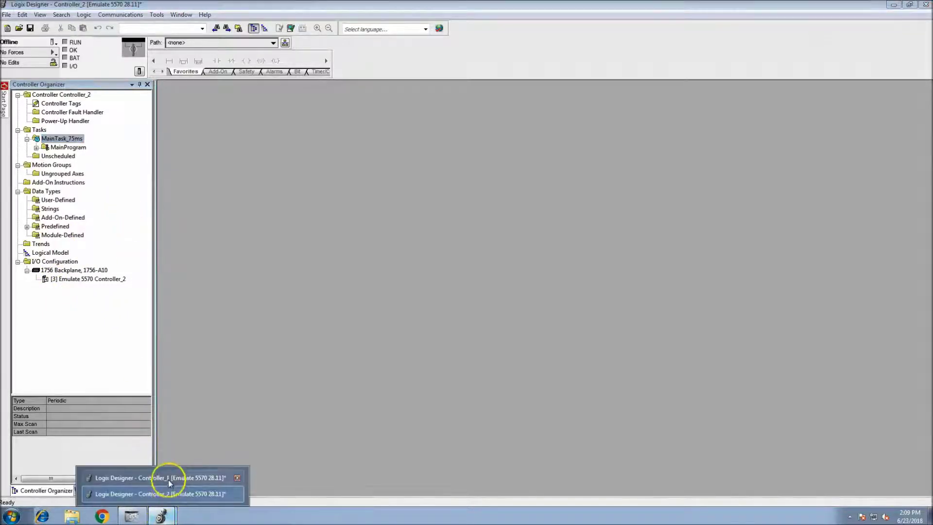
click(168, 480)
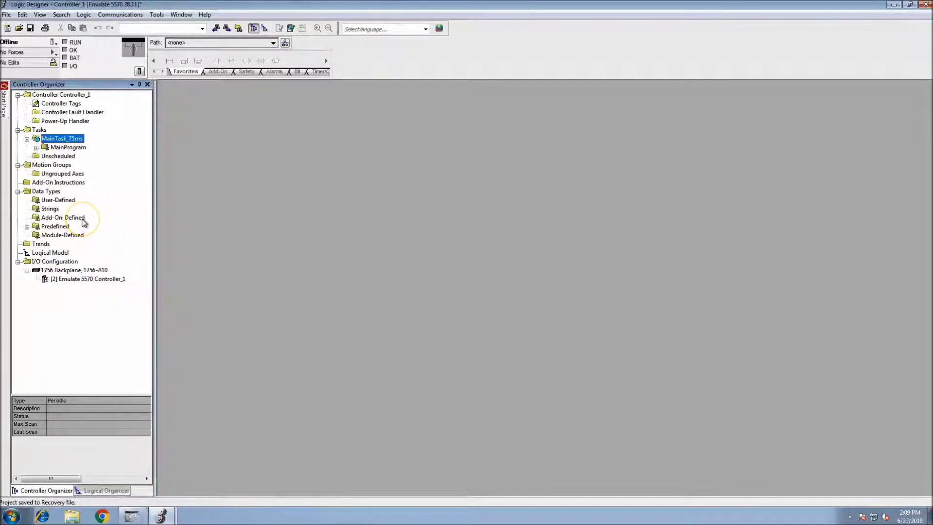
click(58, 200)
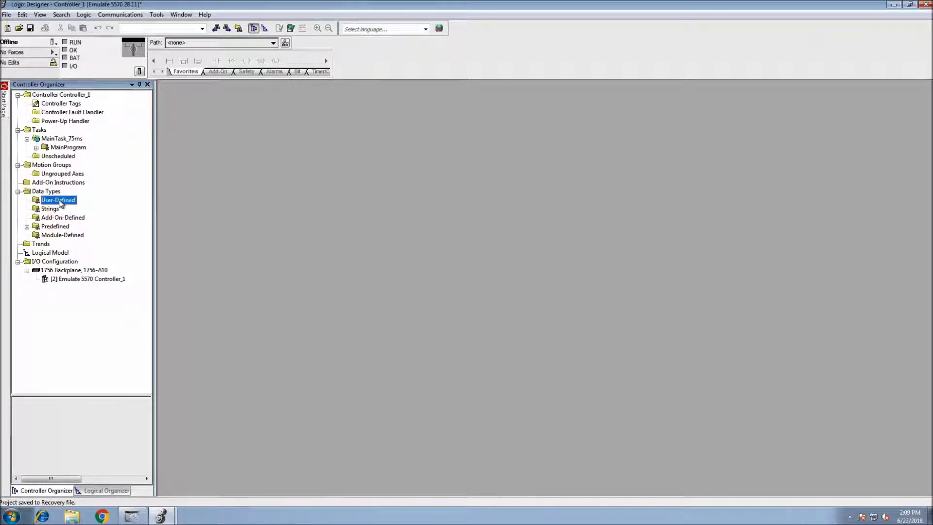
right_click(61, 204)
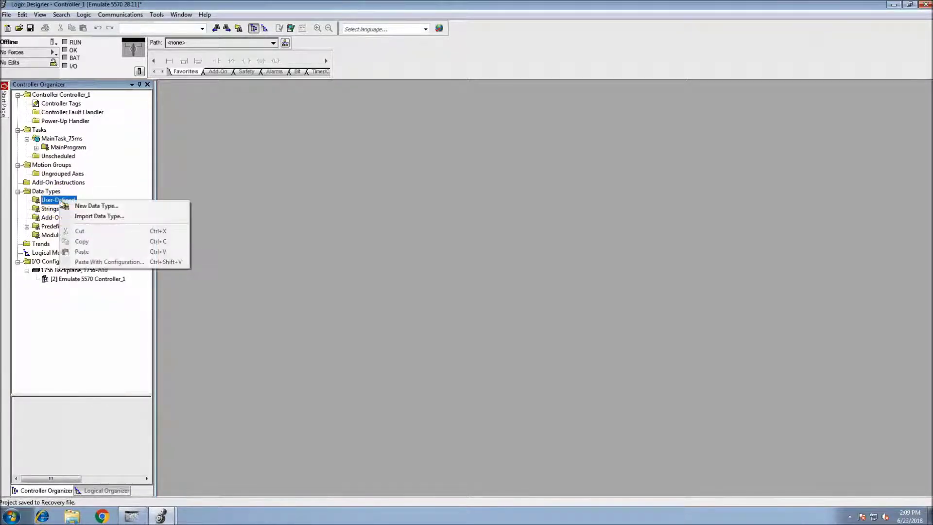
Step: Create a new data type named ProdCon and start its first member, Reals
click(84, 208)
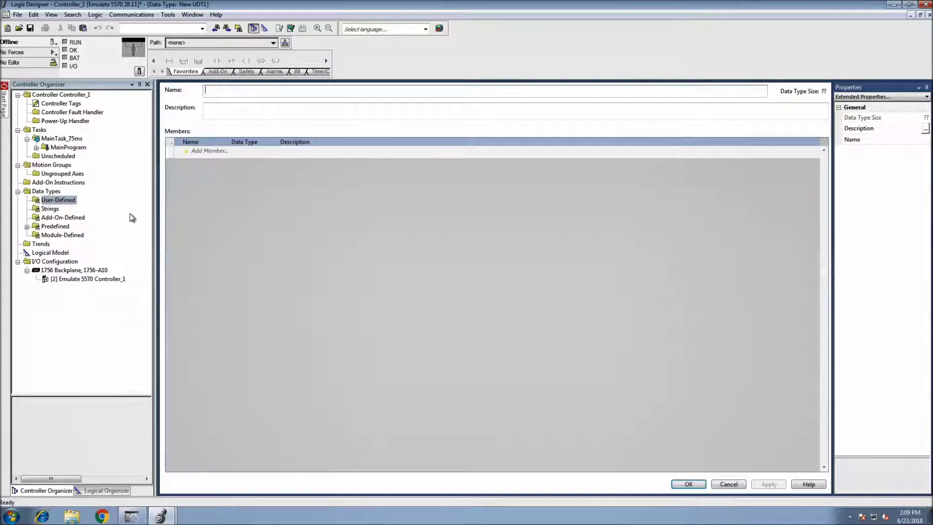
text(Prod)
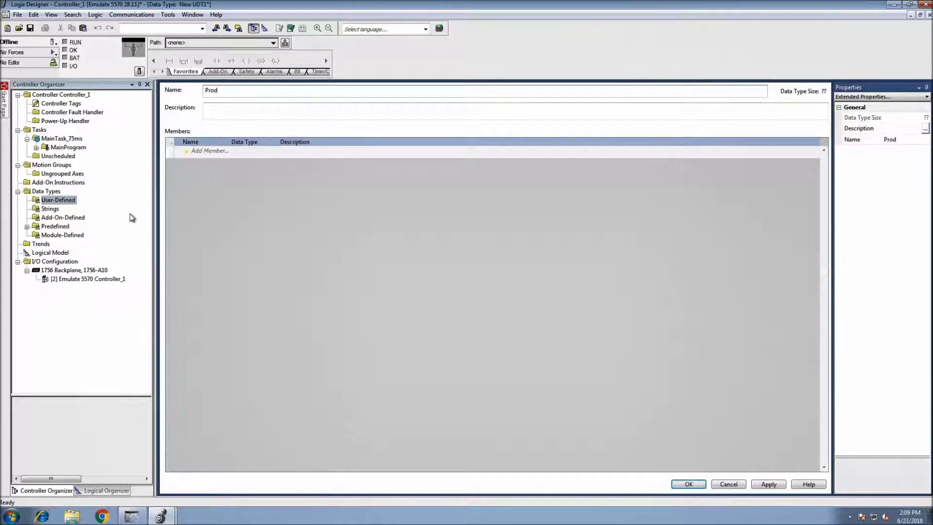
text(Con)
click(215, 153)
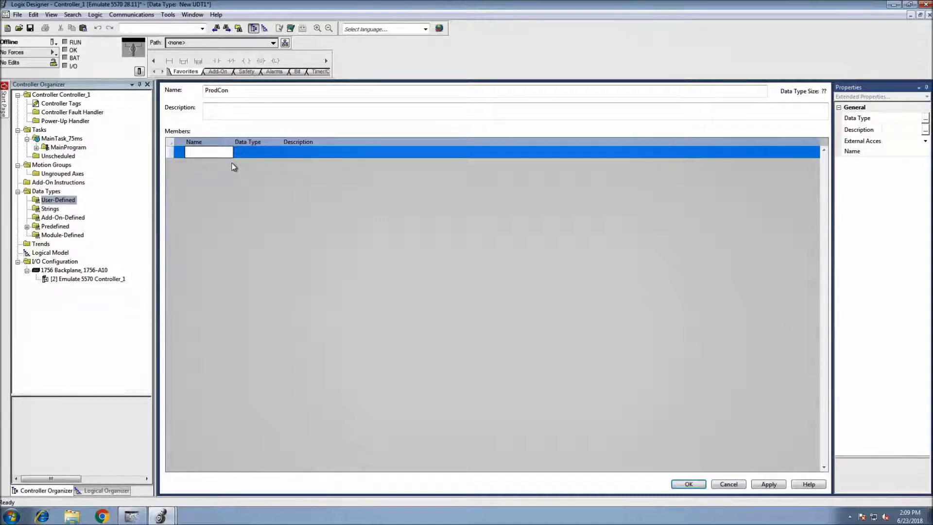
text(Reals)
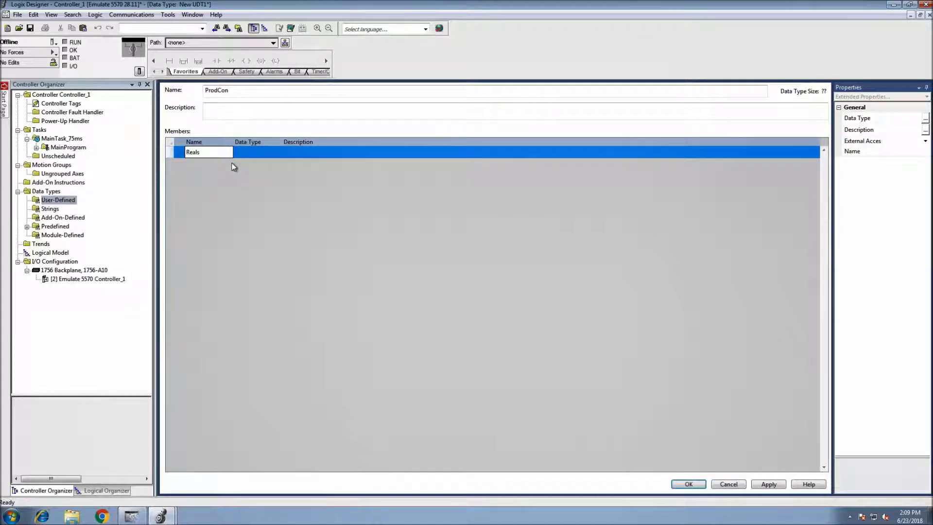
Step: Rename the first member to Real and set its type to REAL[20]
key(BackSpace)
click(261, 152)
text(REAL)
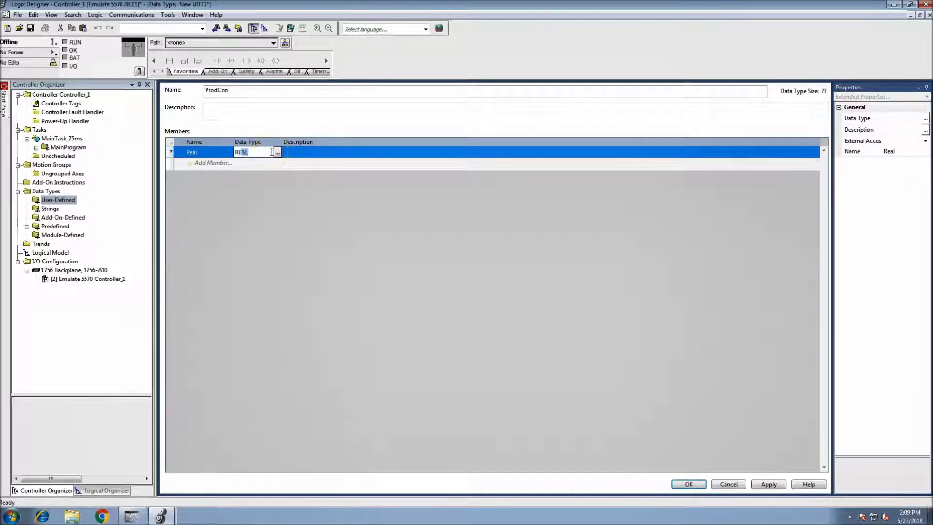
click(277, 152)
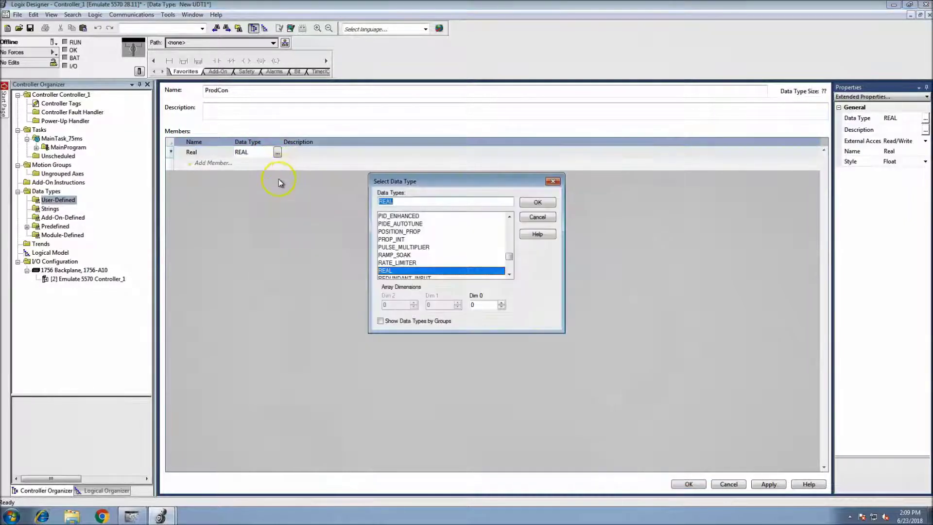
click(483, 305)
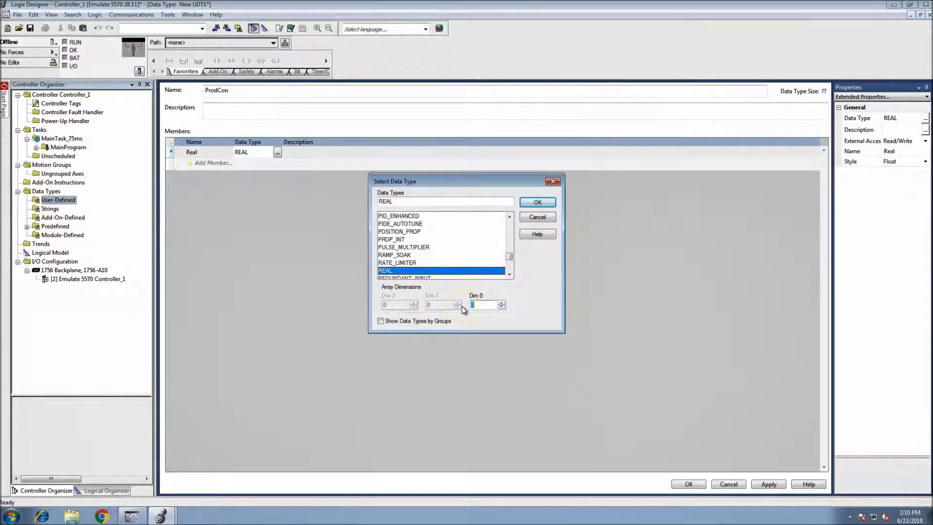
text(20)
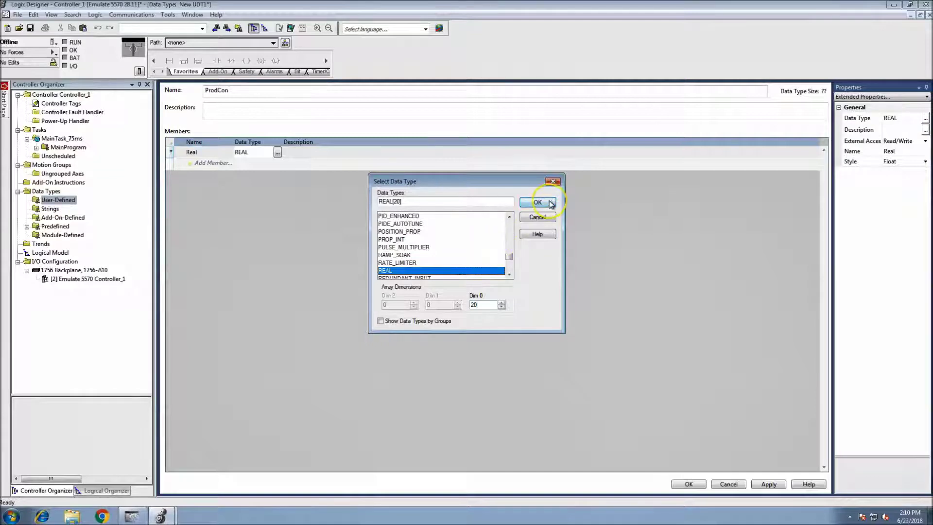
click(538, 202)
click(197, 167)
text(D)
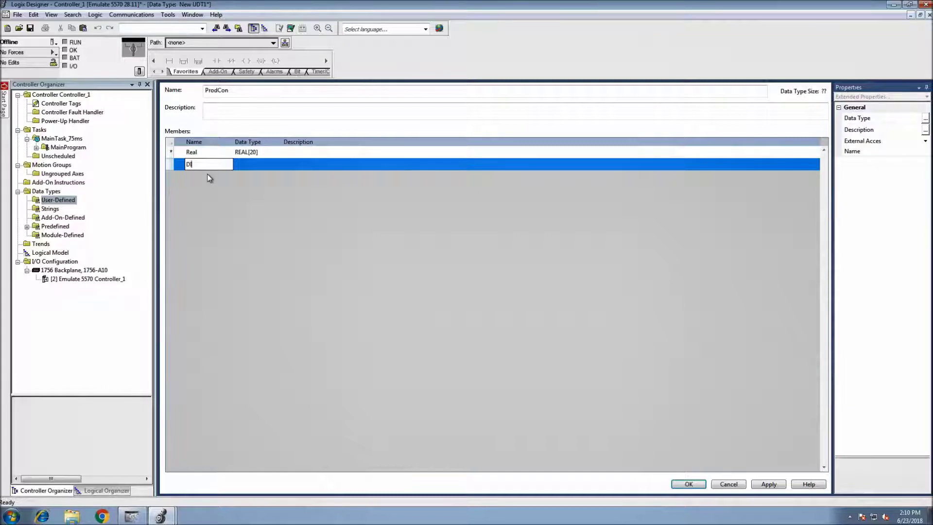
text(NT)
Step: Set the DINT member's type to DINT[96], clearing an invalid-type error along the way
click(264, 168)
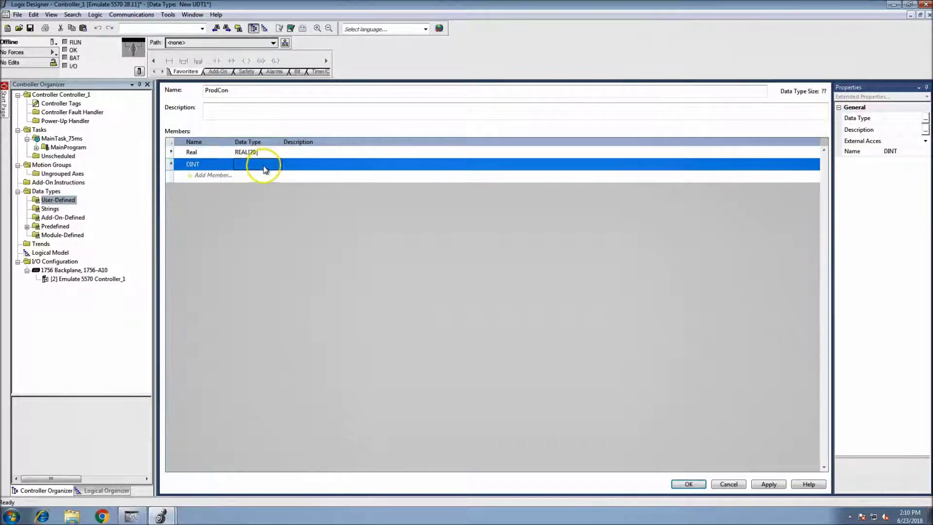
click(277, 164)
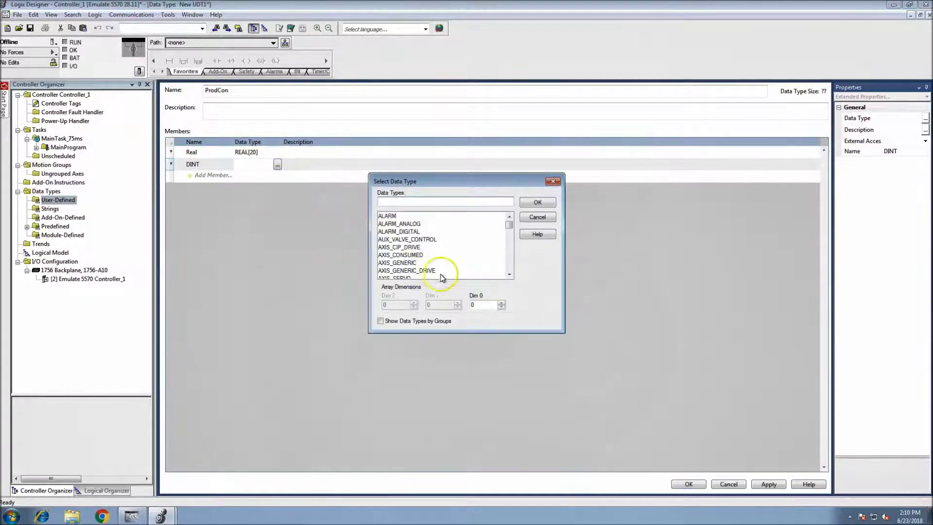
click(474, 304)
text(96)
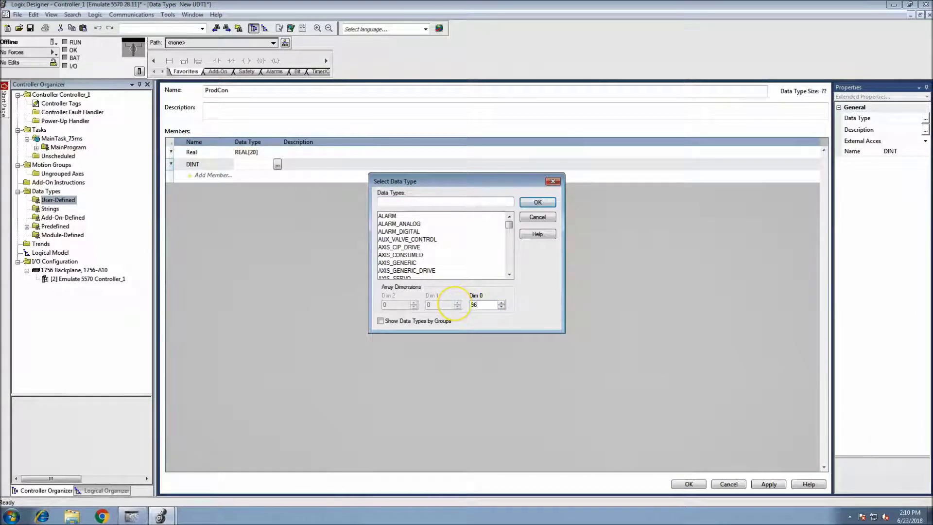
click(532, 204)
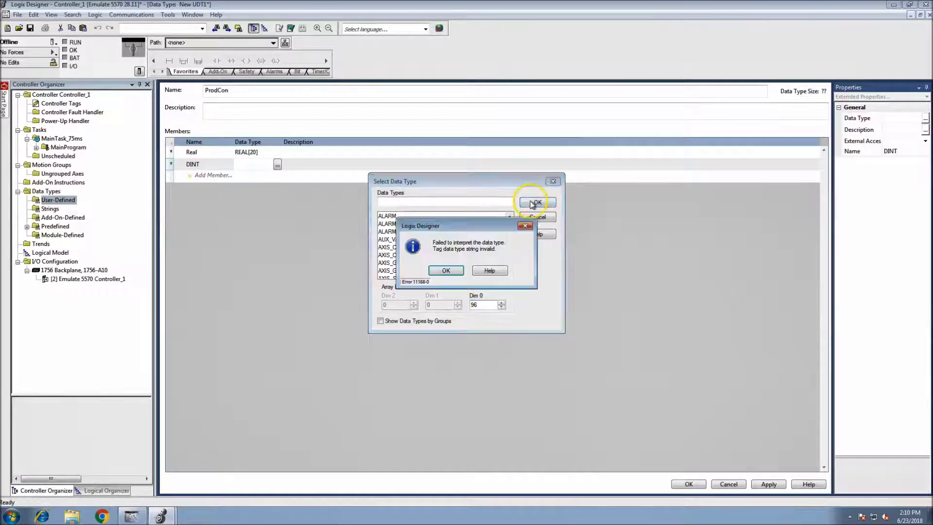
click(446, 272)
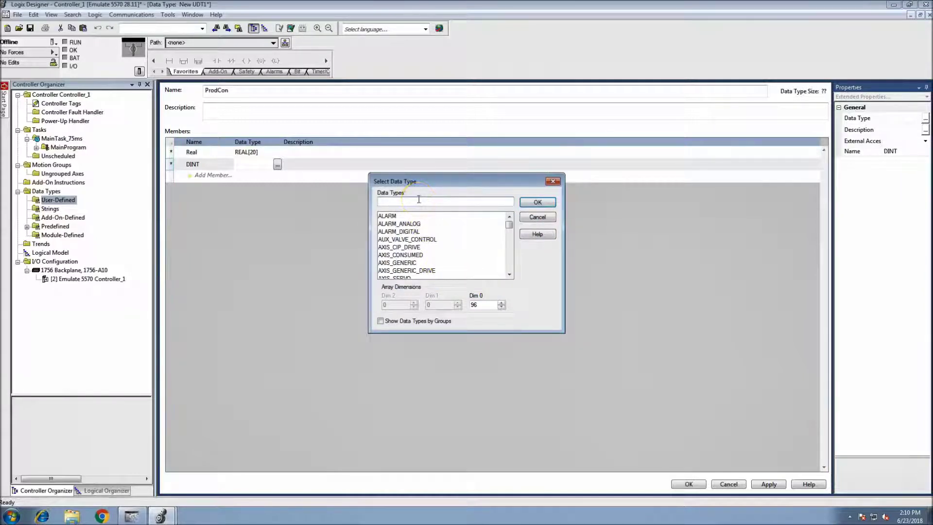
text(DINT[96)
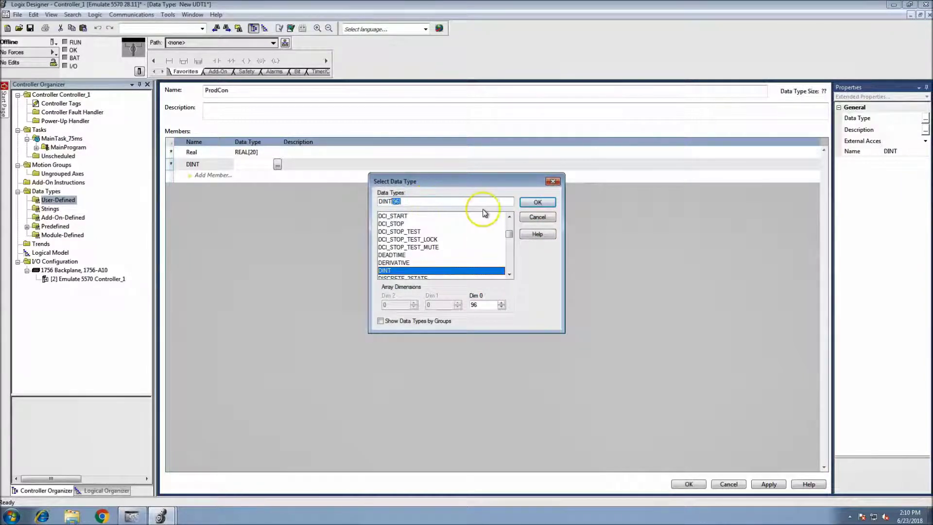
click(537, 201)
click(200, 175)
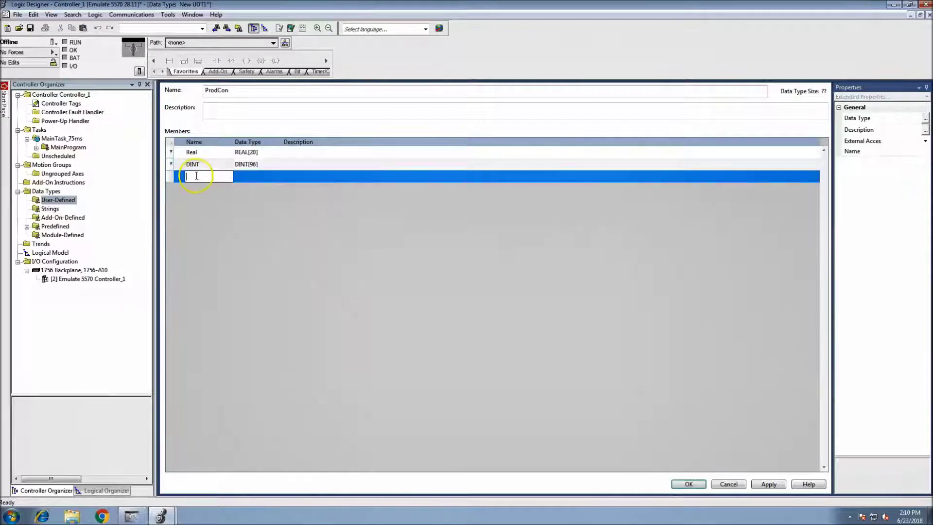
text(B)
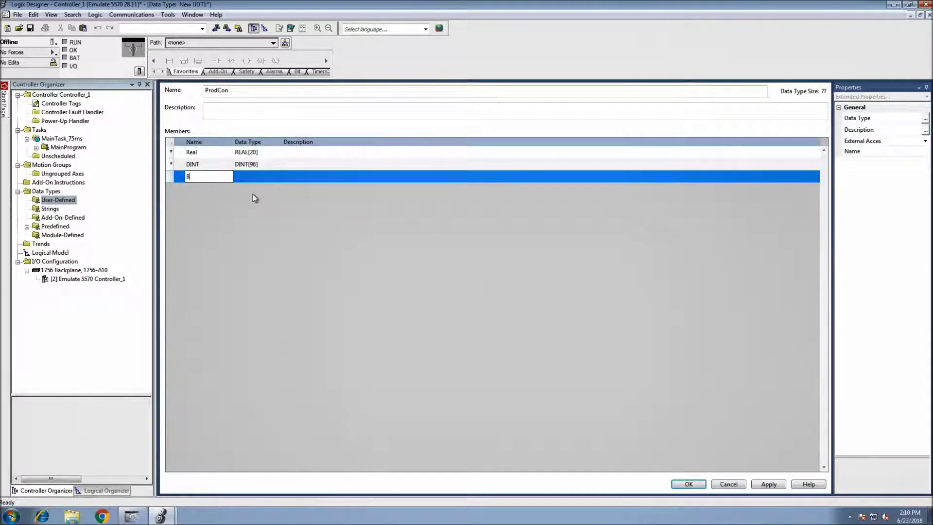
text(OOL)
Step: Set the BOOL member's type to a 20-element BOOL array
click(267, 179)
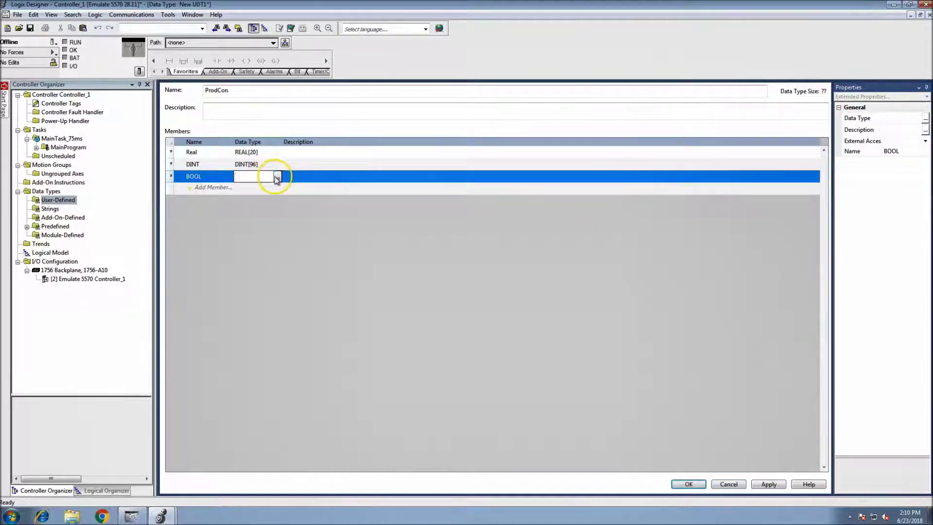
click(277, 176)
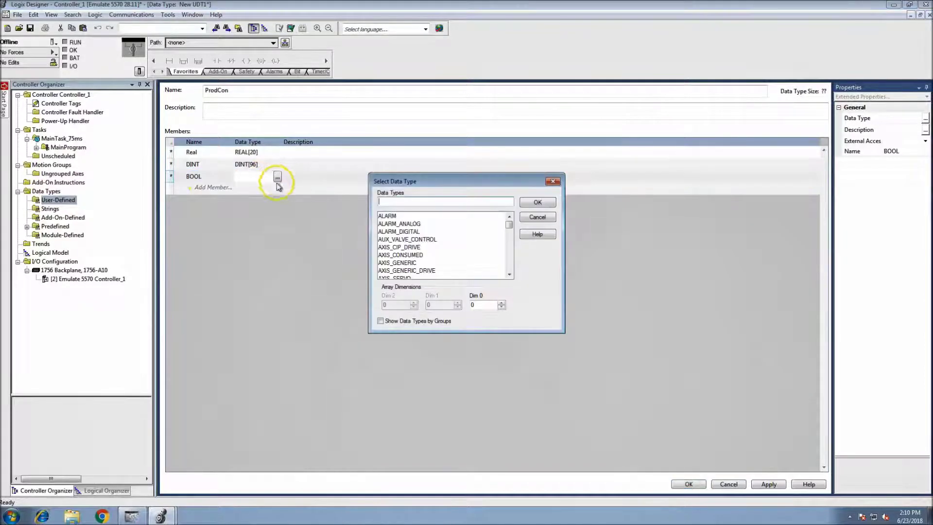
double_click(483, 306)
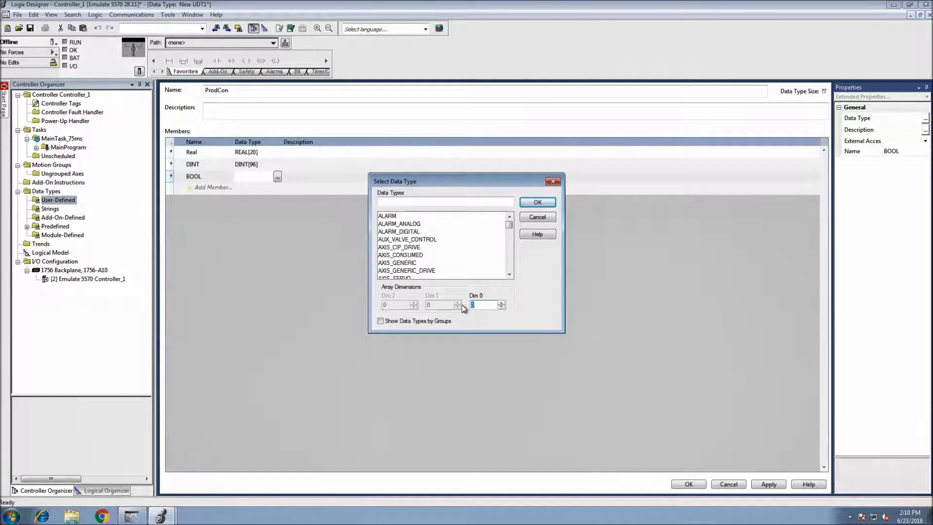
text(20)
click(538, 202)
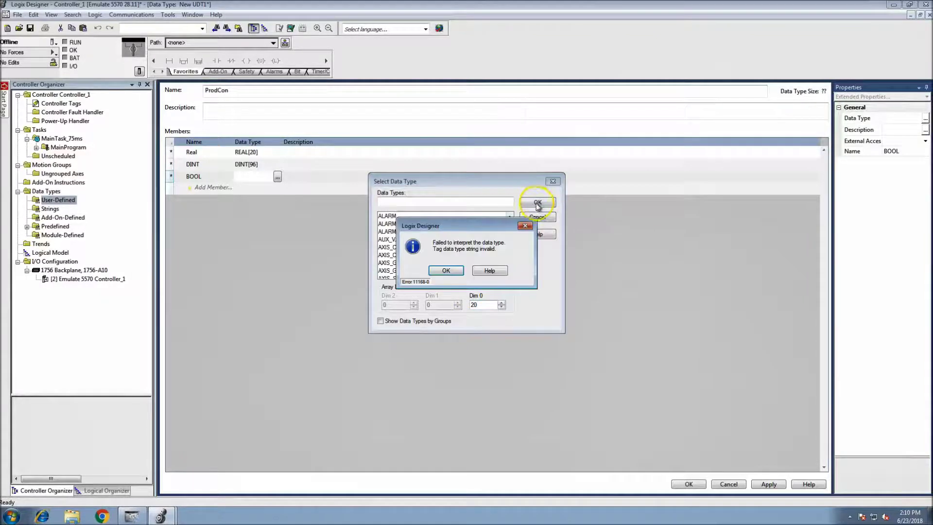
click(446, 270)
text(BOOL[20)
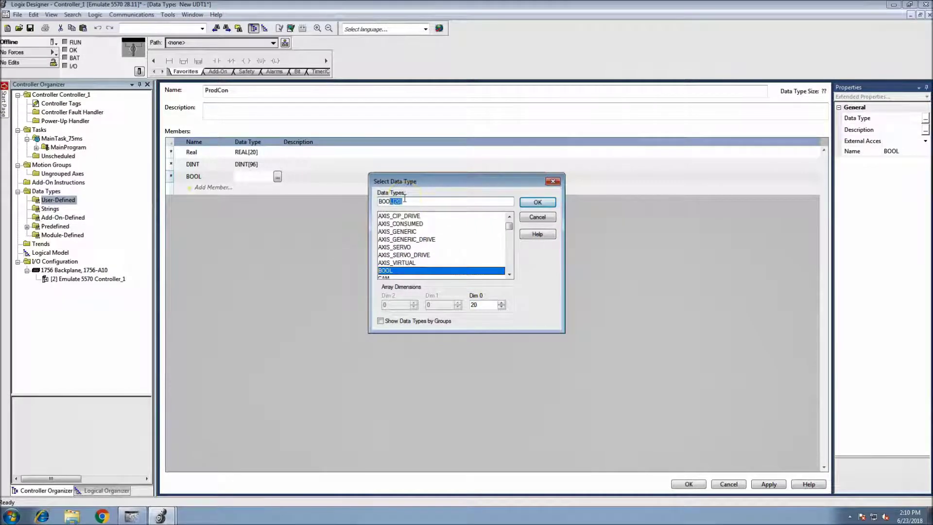
click(536, 202)
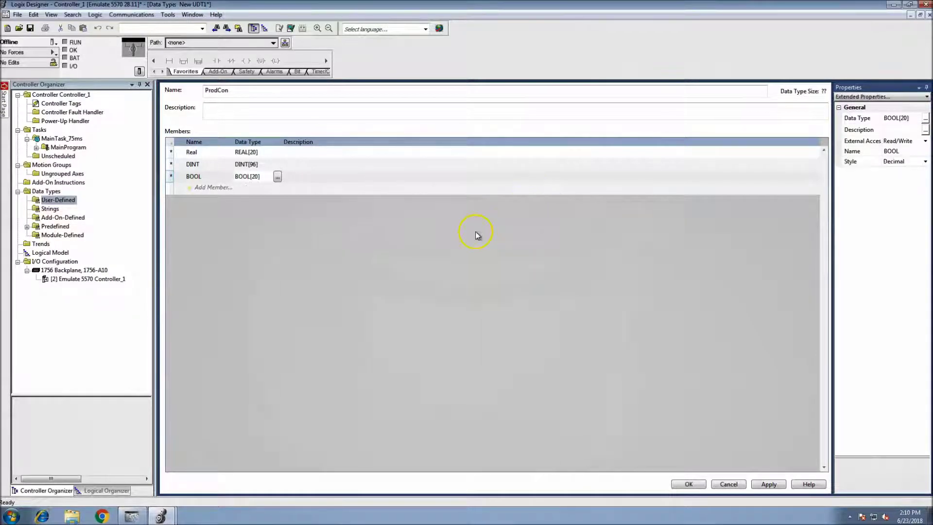
click(211, 189)
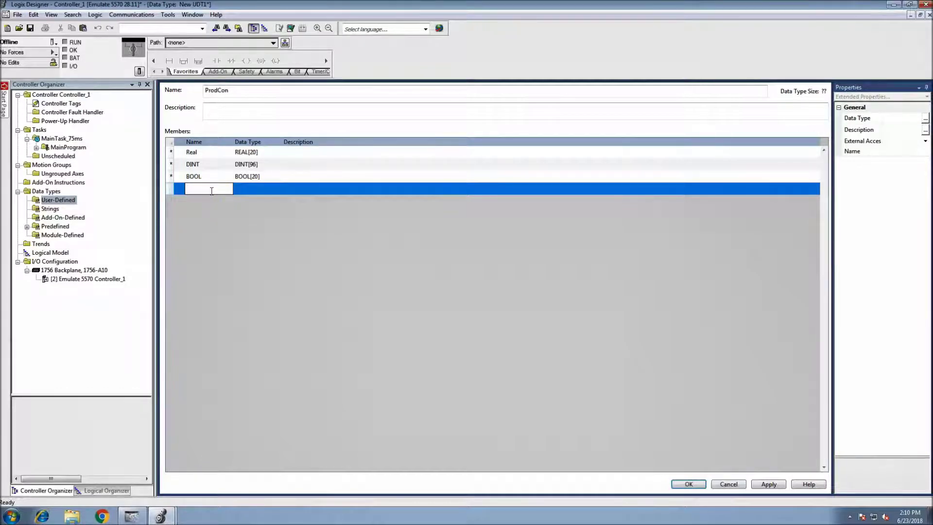
text(W)
text(atch)
text(Dog)
Step: Add a WatchDog member of type DINT
key(Return)
click(278, 191)
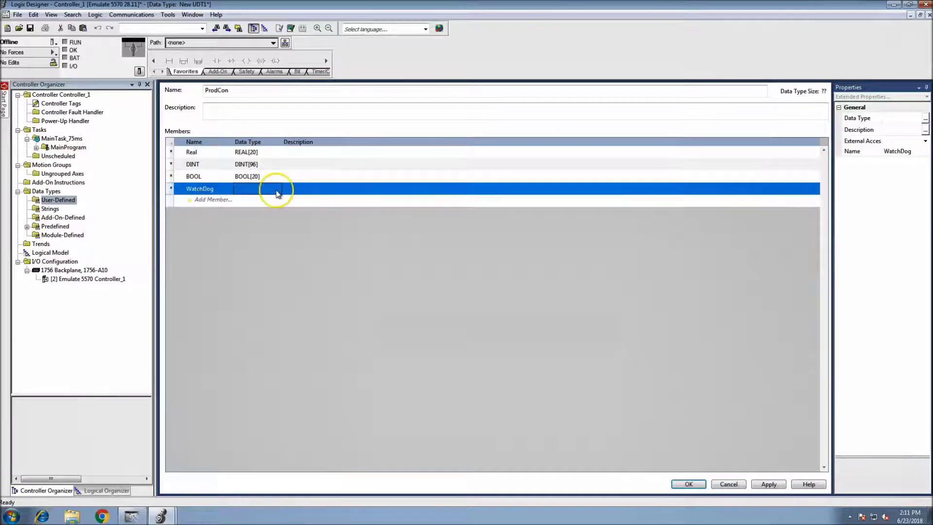
click(277, 191)
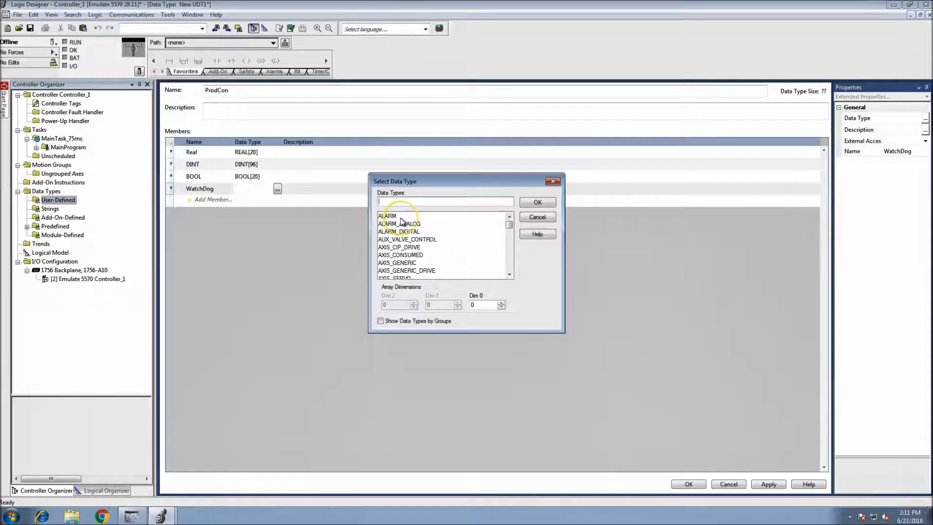
text(DINT)
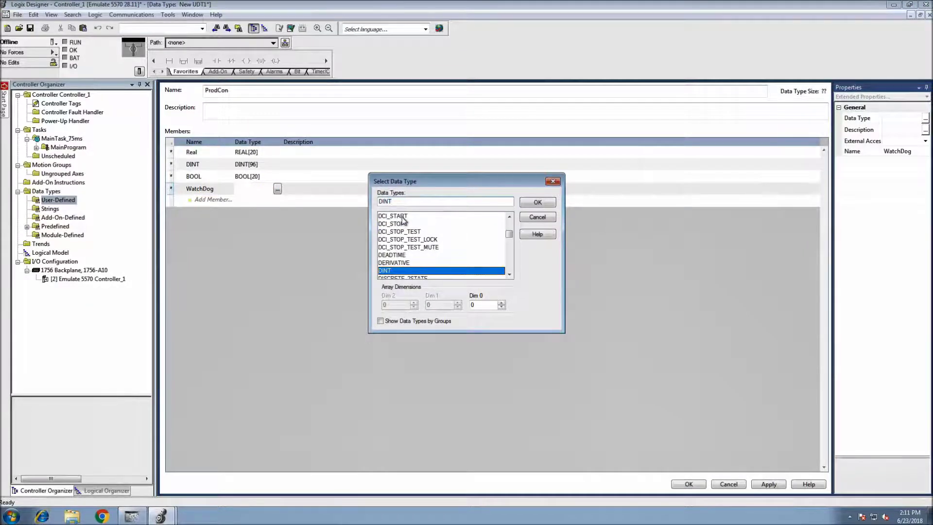
click(540, 204)
click(543, 204)
click(213, 200)
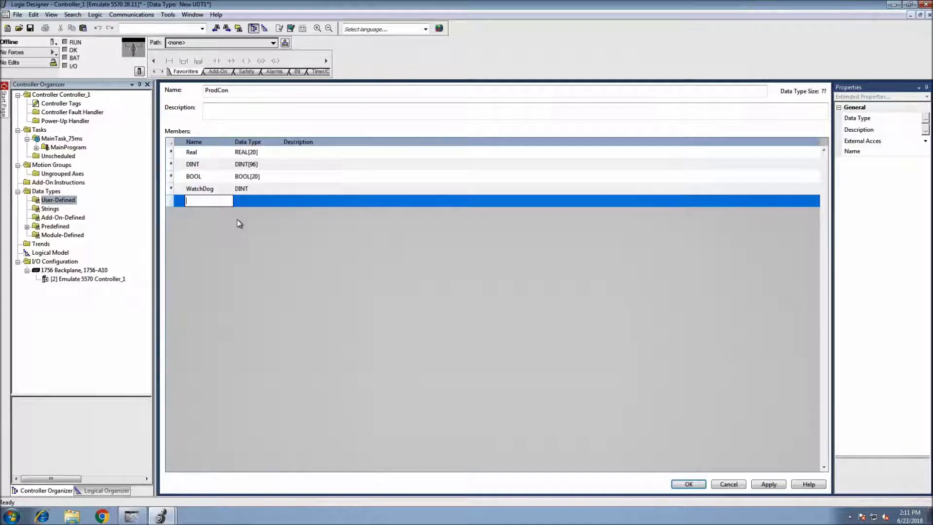
Step: Recheck WatchDog's type unchanged, then apply and save ProdCon with OK
click(243, 188)
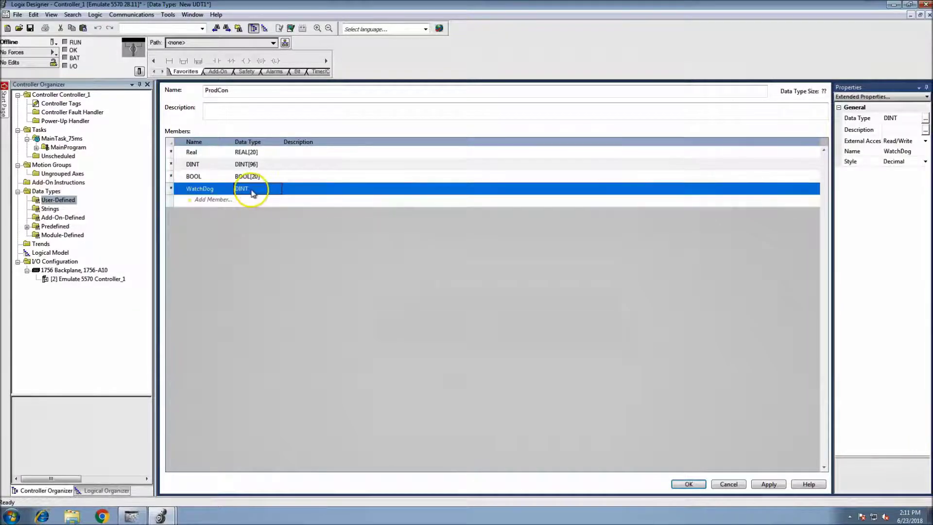
click(255, 188)
click(278, 189)
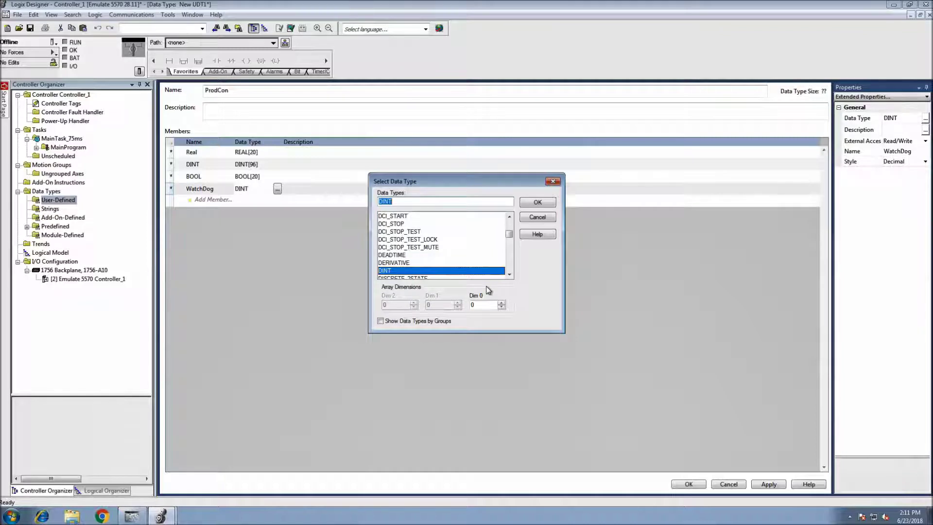
click(537, 218)
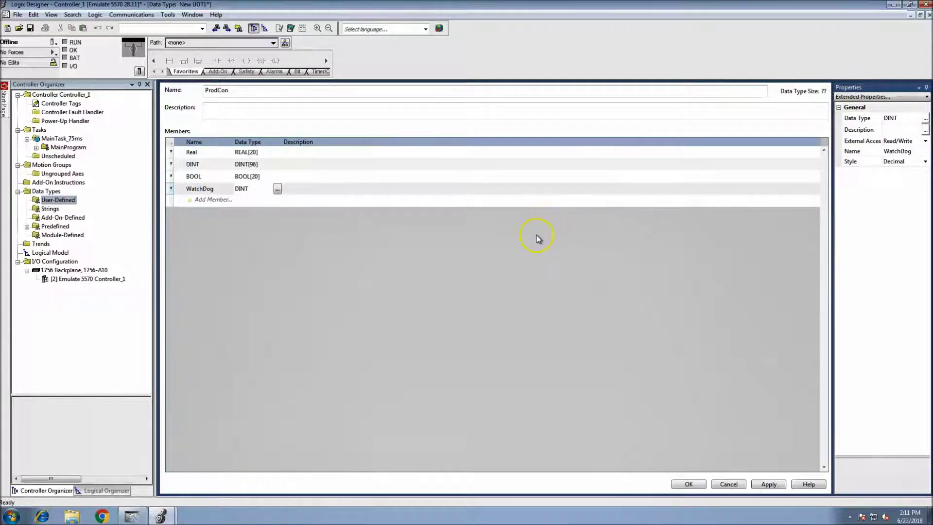
click(767, 485)
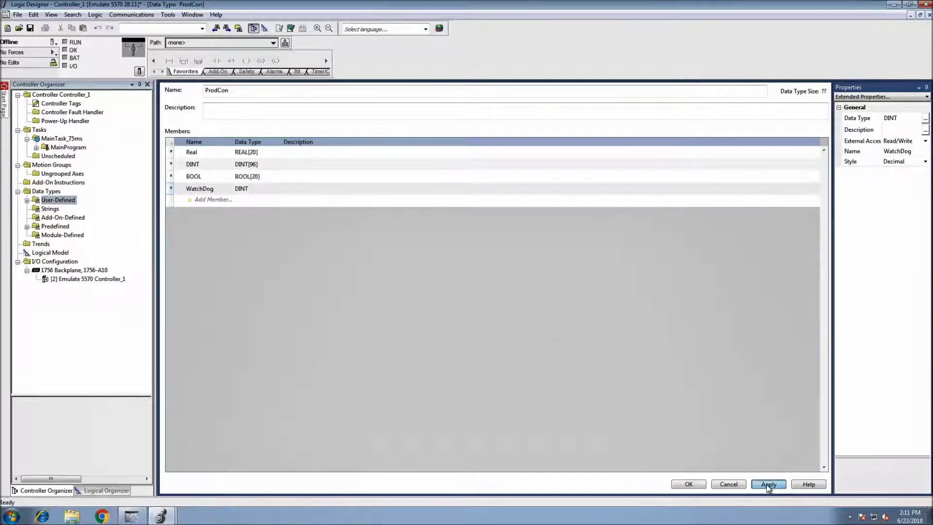
click(691, 484)
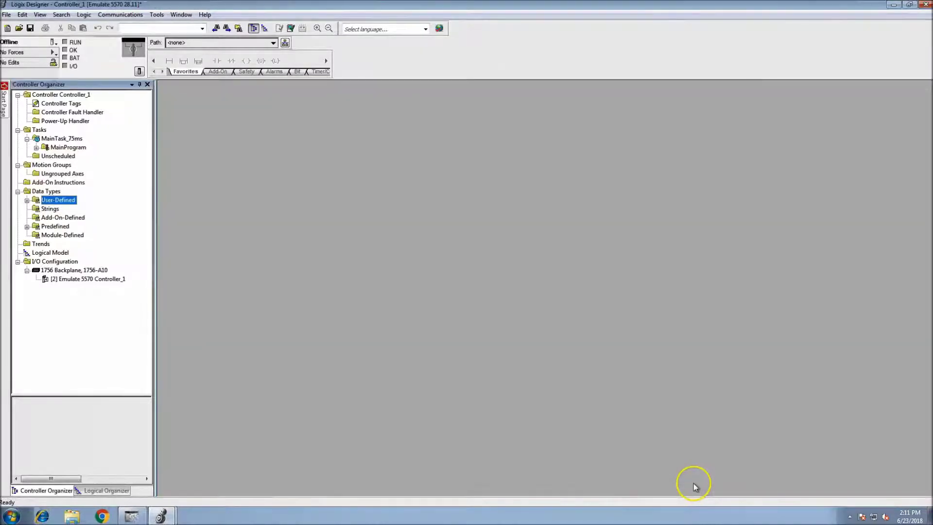
click(26, 199)
Step: Export the ProdCon data type as an XML file to the Desktop
click(64, 211)
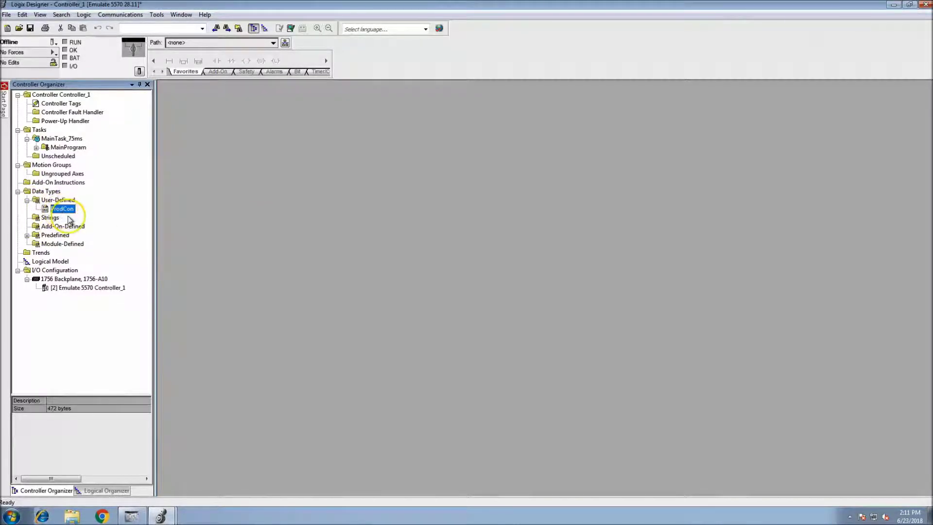
right_click(66, 213)
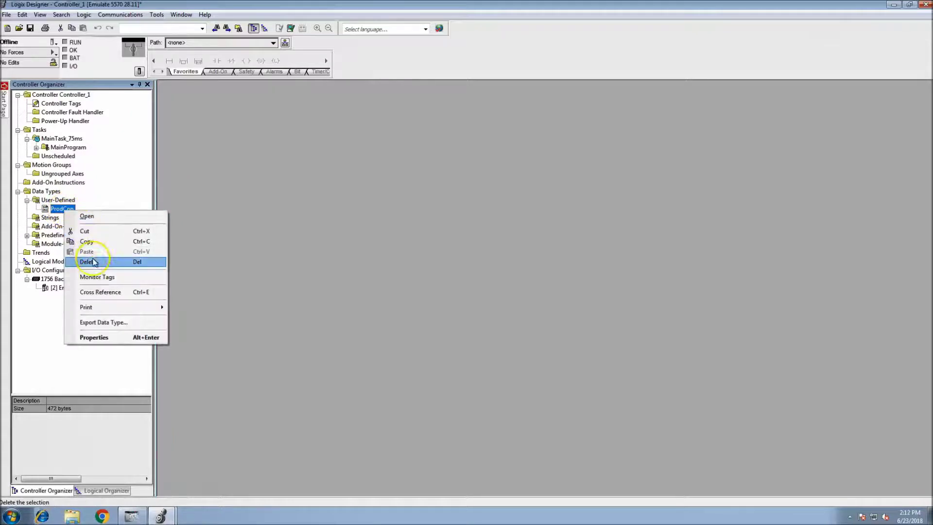
click(96, 323)
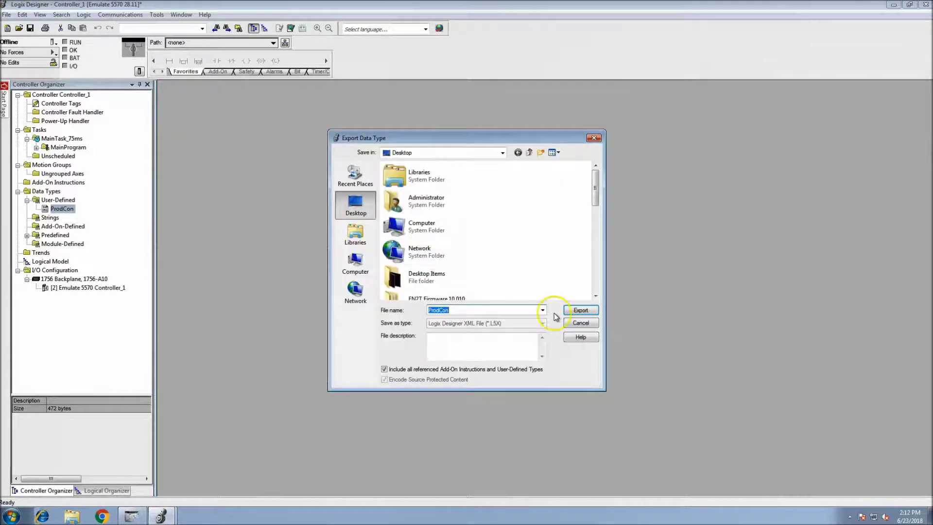
click(581, 310)
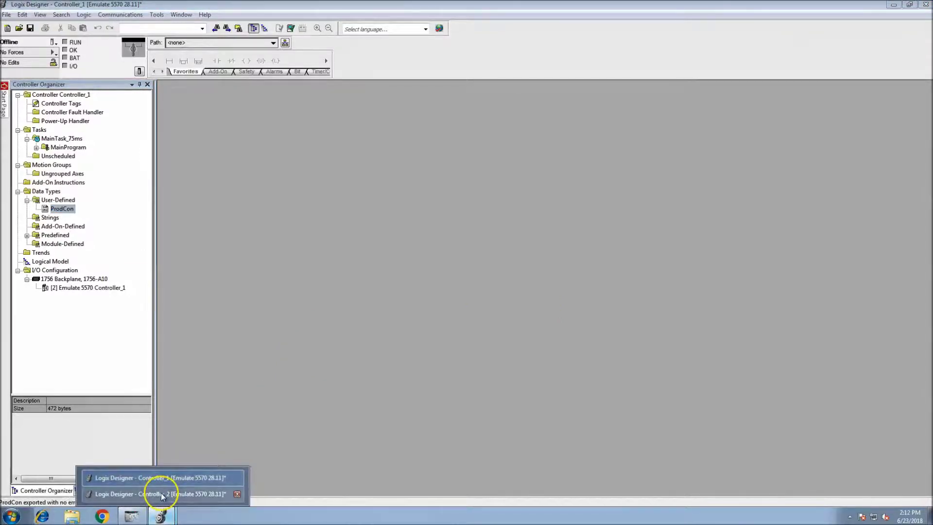
click(160, 491)
Step: Import ProdCon.L5X into Controller_2's user-defined data types
right_click(52, 202)
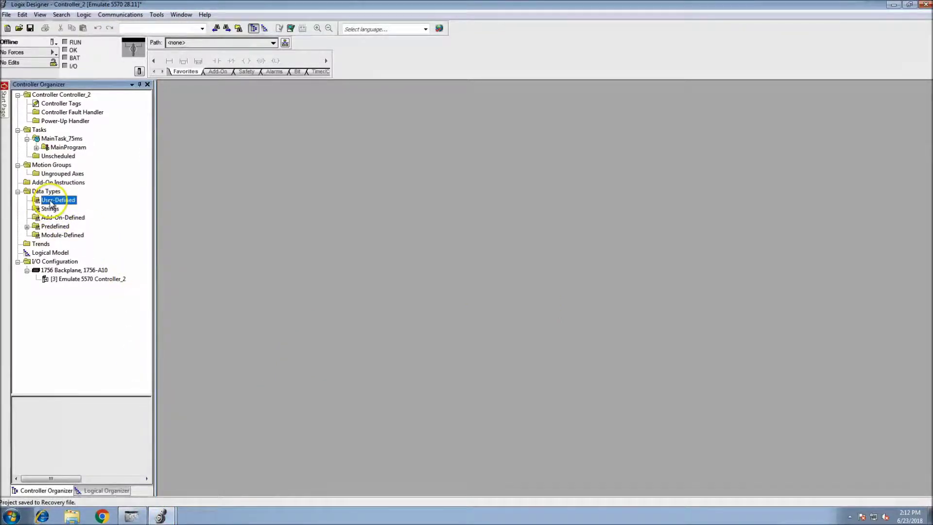
click(93, 217)
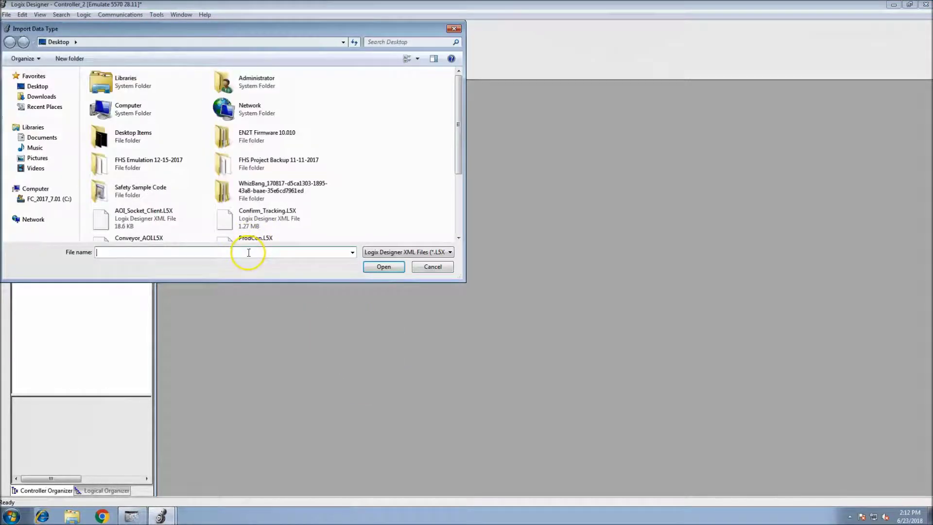
click(250, 236)
click(378, 268)
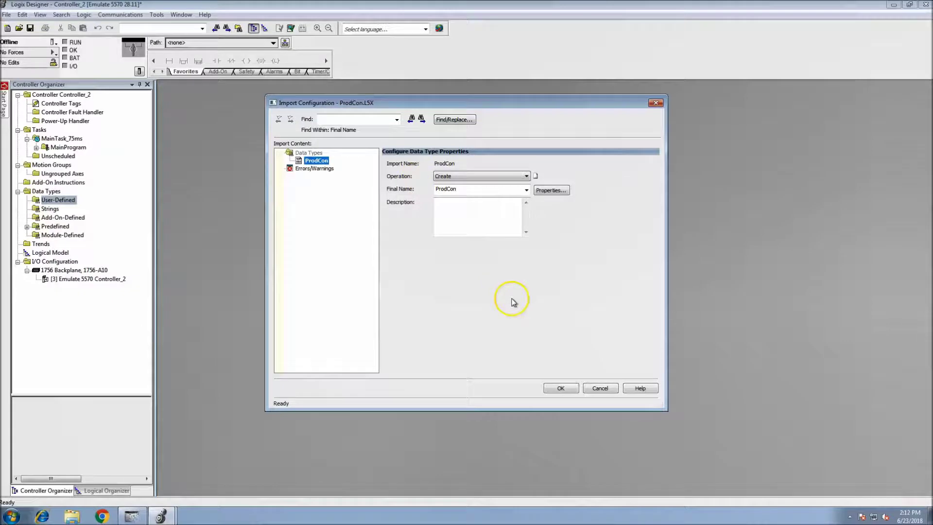
click(561, 387)
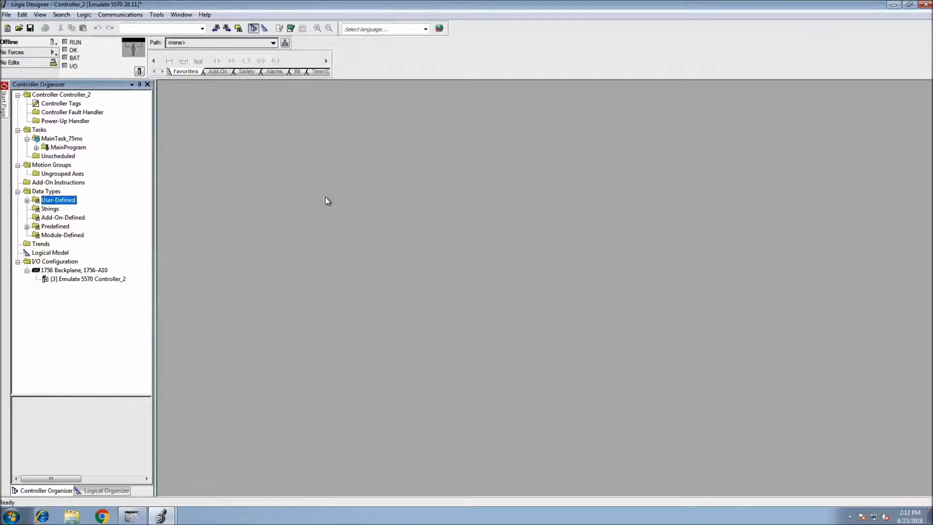
Step: Open the imported ProdCon to review its members, then close it unchanged
click(27, 201)
click(61, 208)
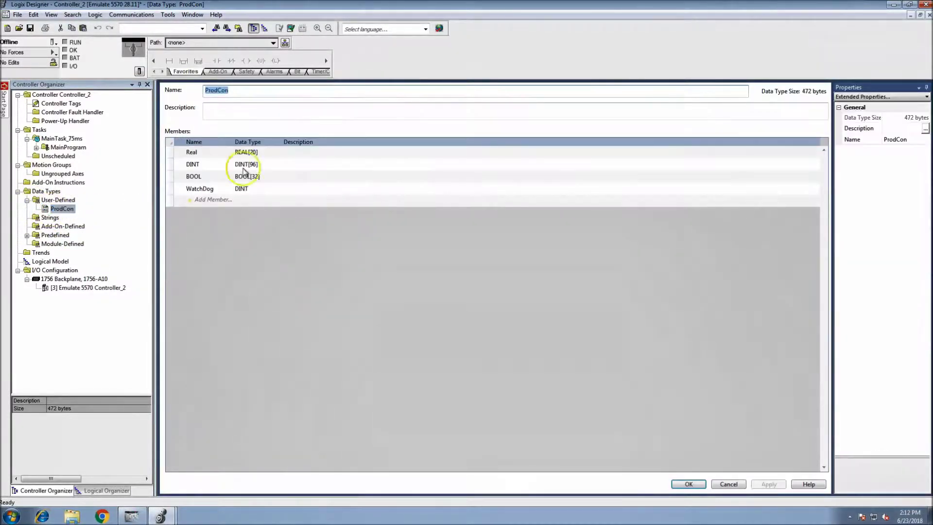
drag(246, 188, 284, 209)
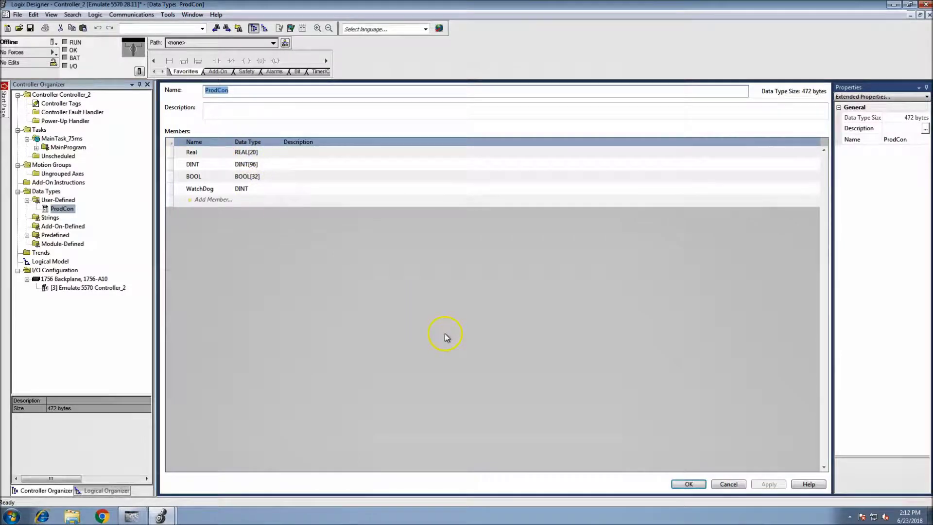
click(729, 485)
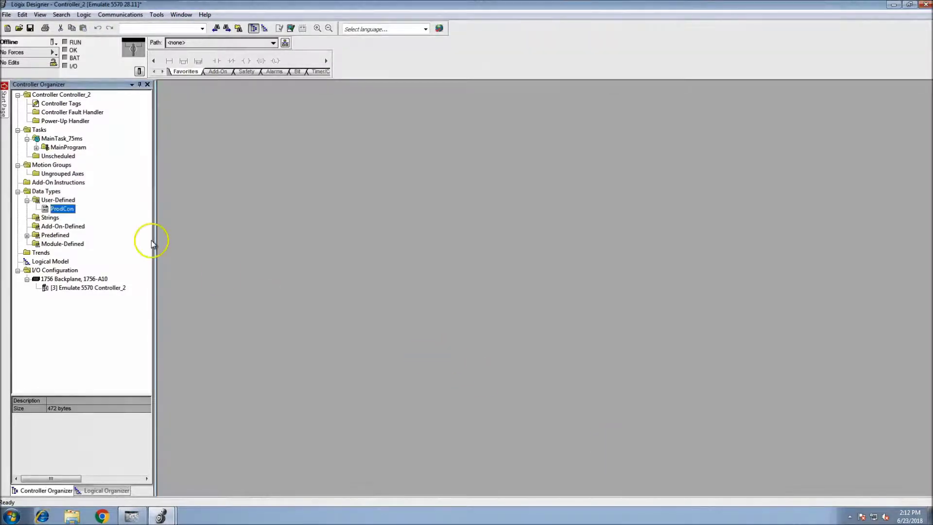
Step: Switch to Controller_1, review its controller properties, and select its 1756-A10 backplane
click(81, 281)
click(85, 289)
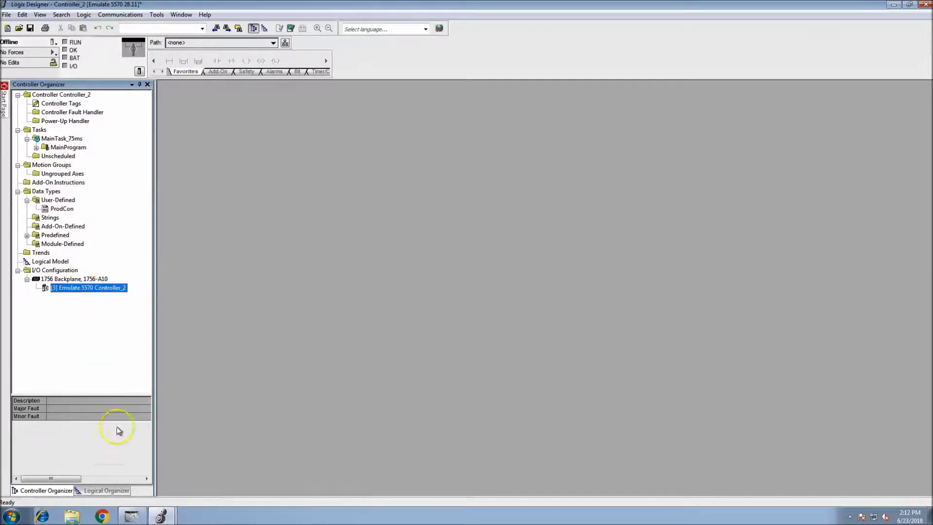
click(161, 516)
click(160, 481)
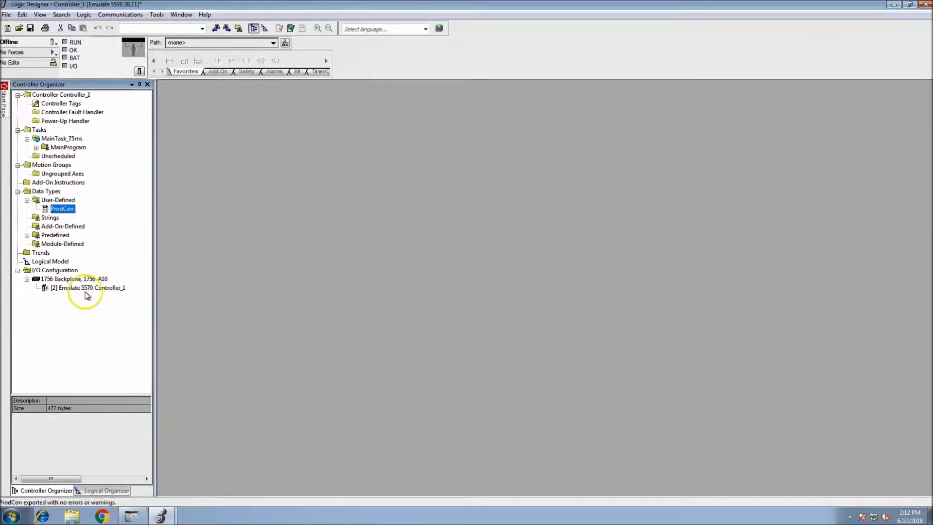
click(139, 70)
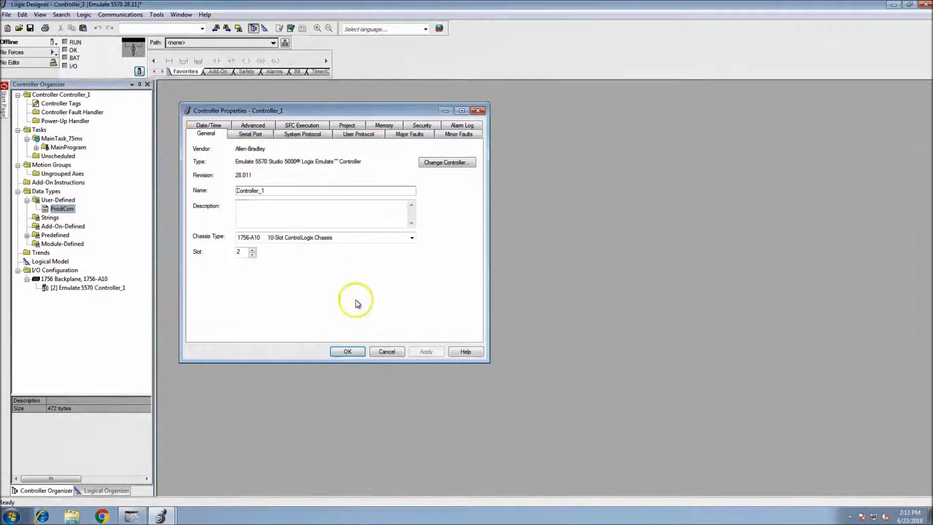
click(384, 353)
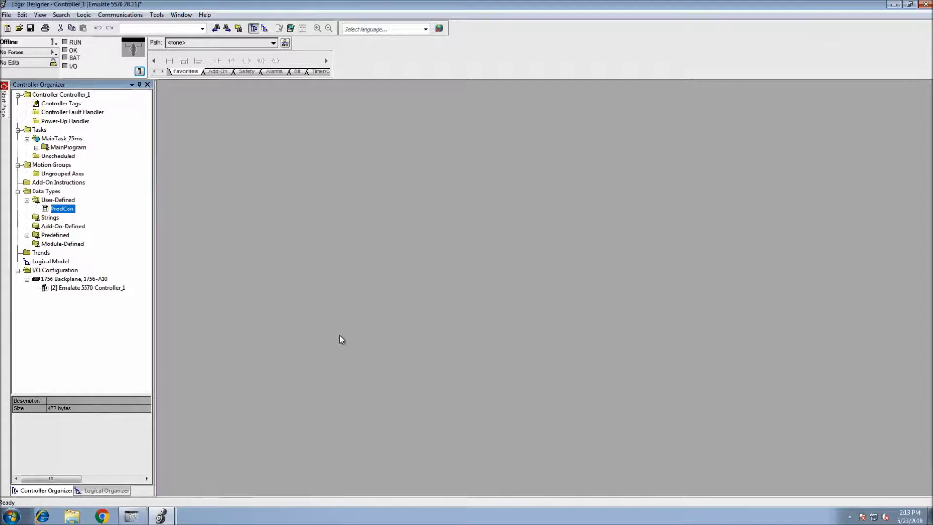
click(91, 280)
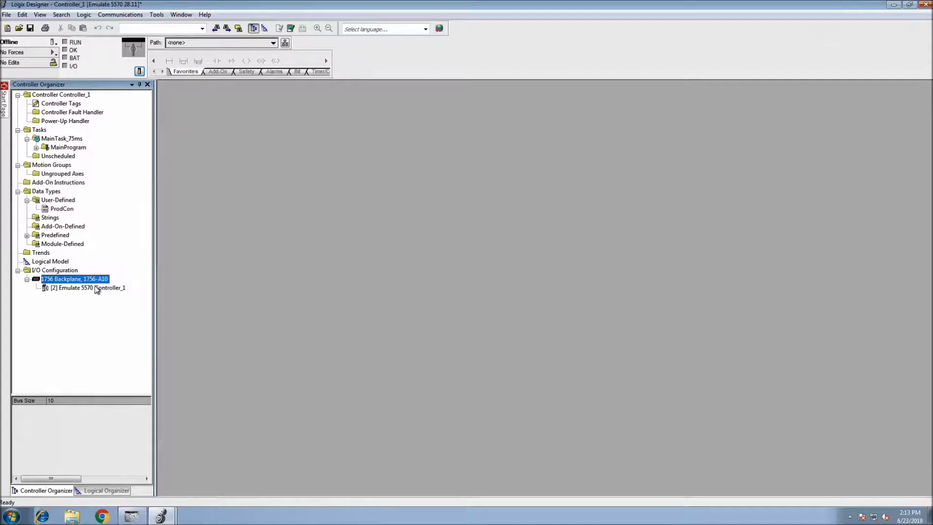
Step: Open the New Module catalog from Controller_1's 1756 backplane
right_click(98, 289)
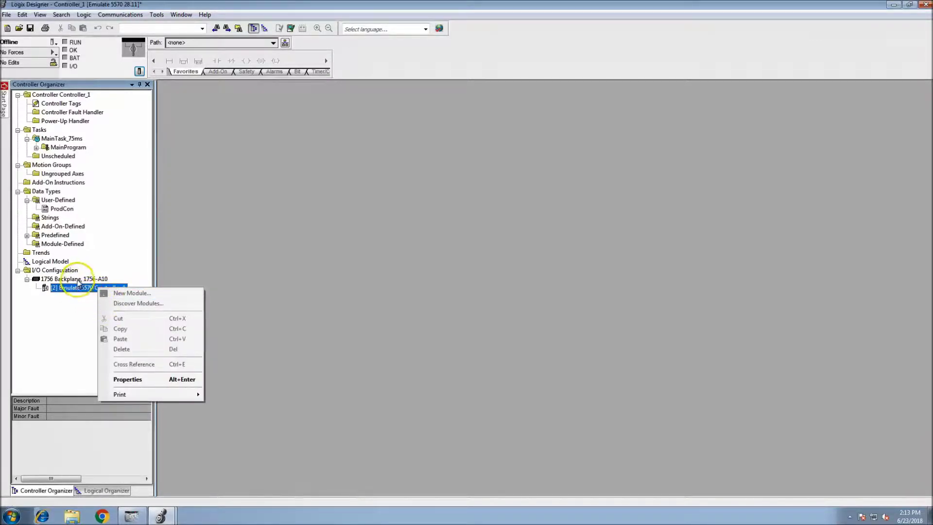
click(77, 279)
right_click(78, 279)
click(109, 285)
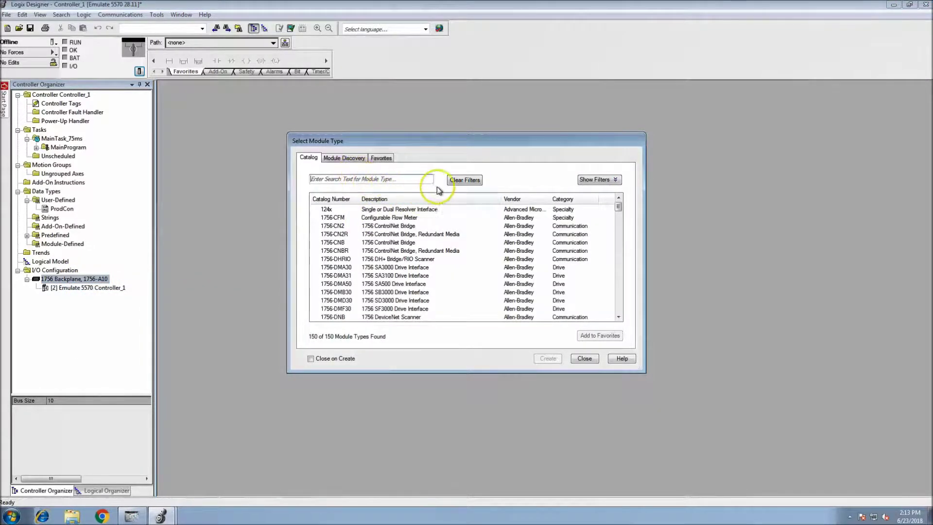
click(354, 159)
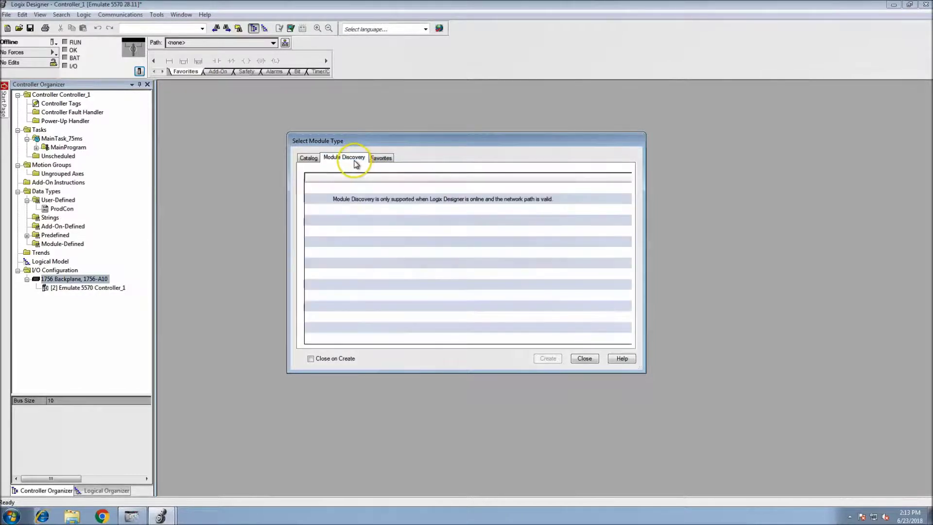
click(313, 160)
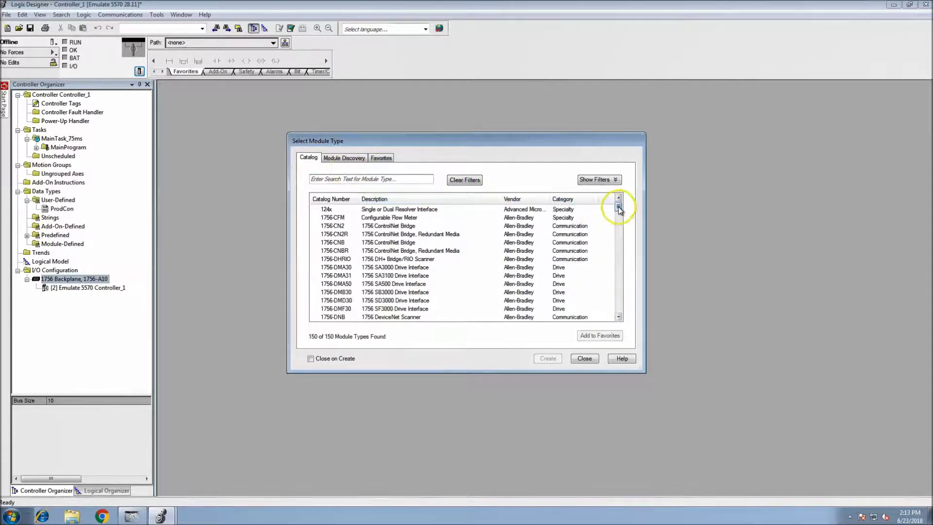
drag(617, 205, 621, 246)
Step: Filter the catalog to controllers and create an Emulate 5570 module at revision 28
click(464, 180)
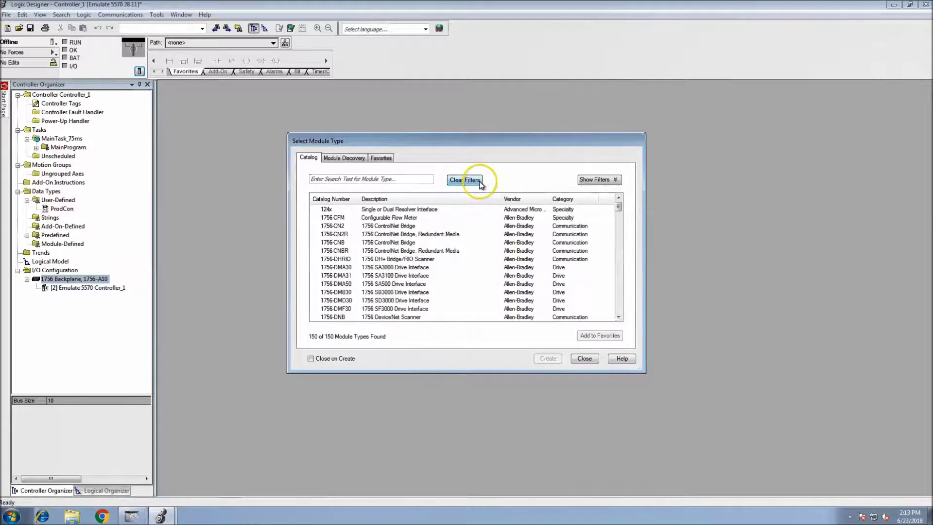
click(594, 180)
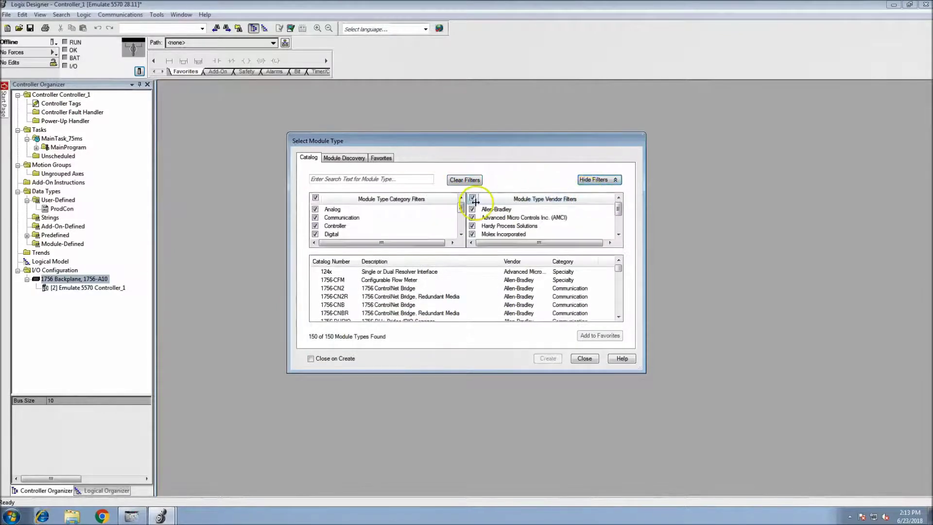
click(316, 198)
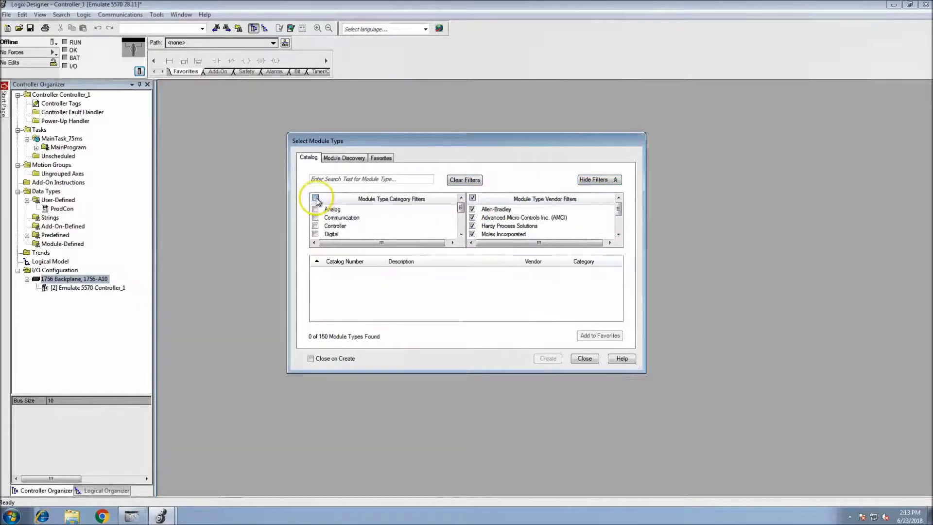
click(315, 225)
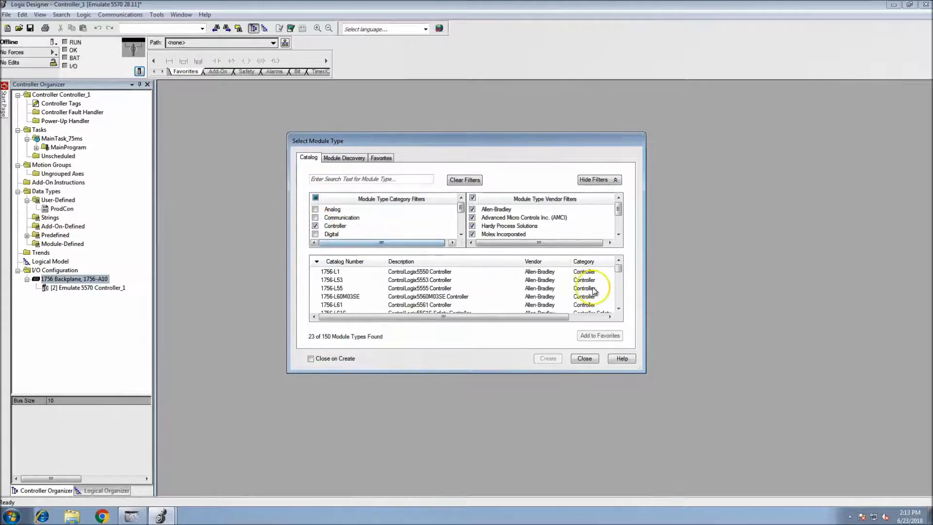
click(621, 298)
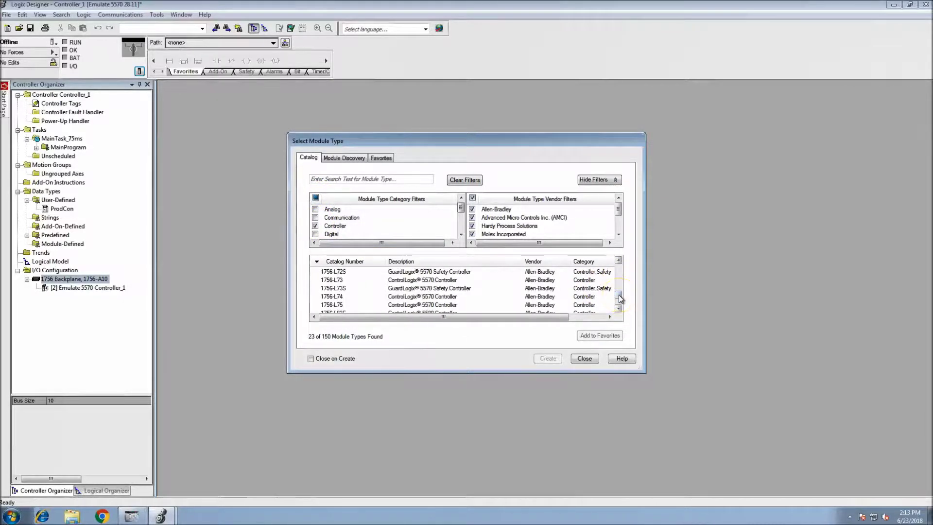
click(620, 293)
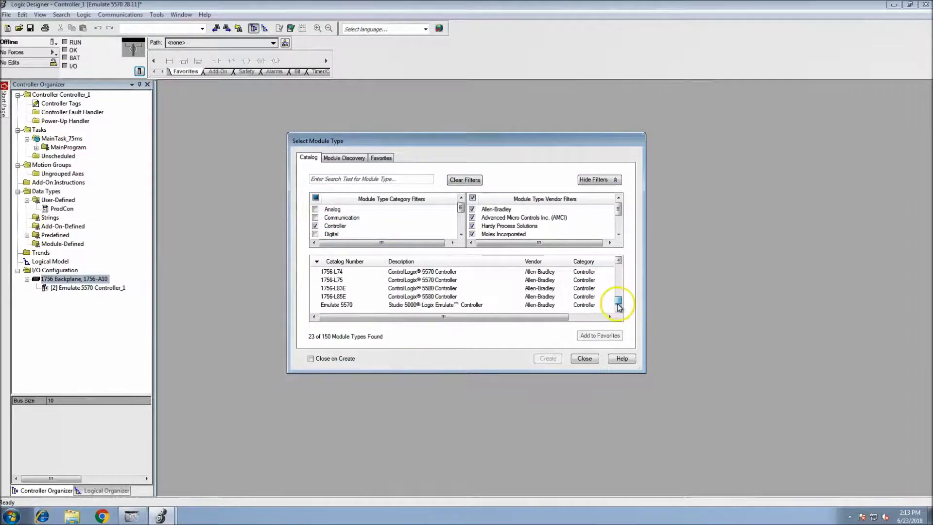
click(482, 305)
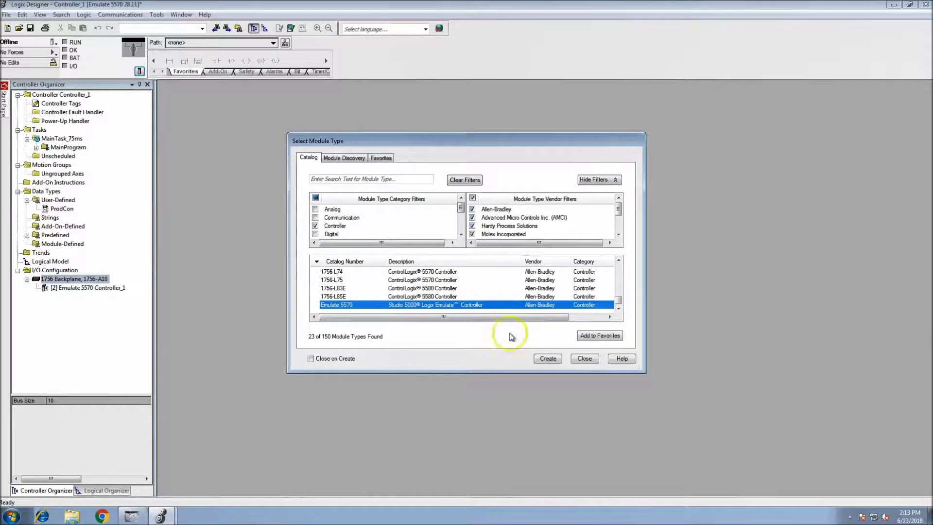
click(548, 359)
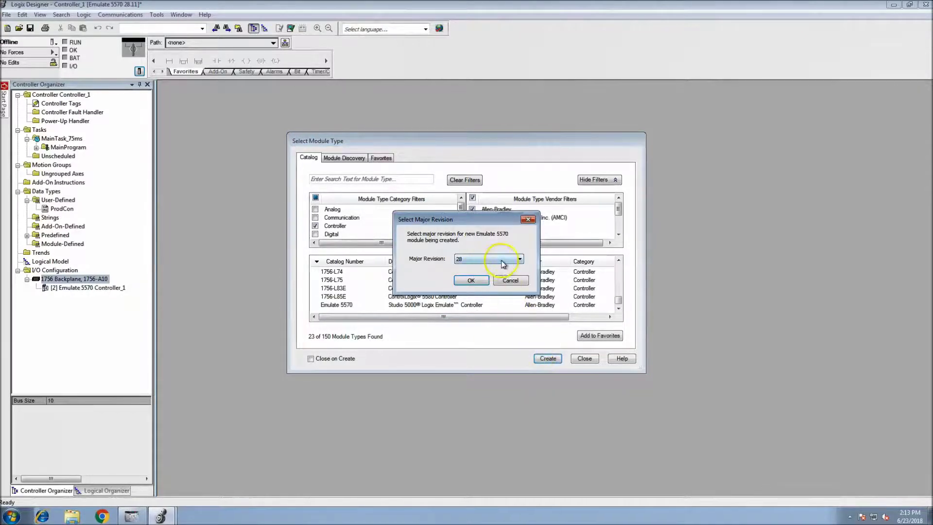
click(475, 282)
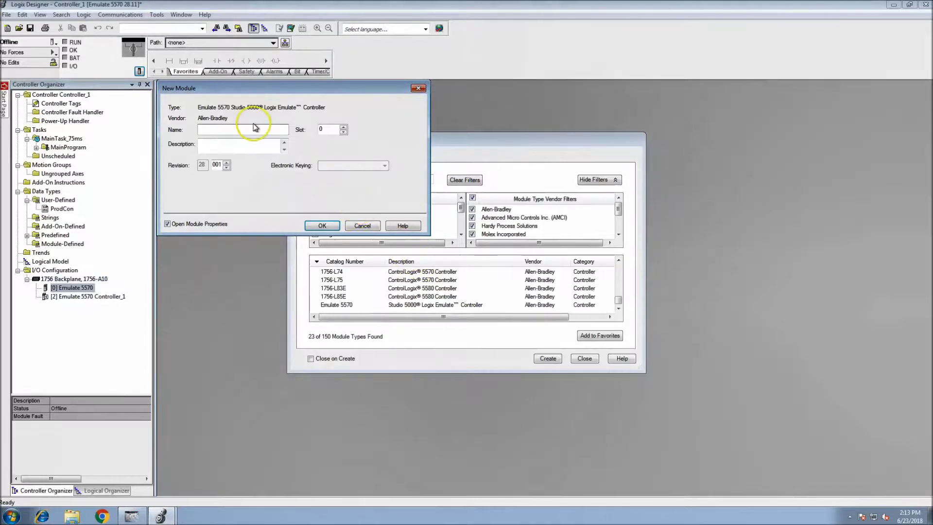
text(COntroller_2)
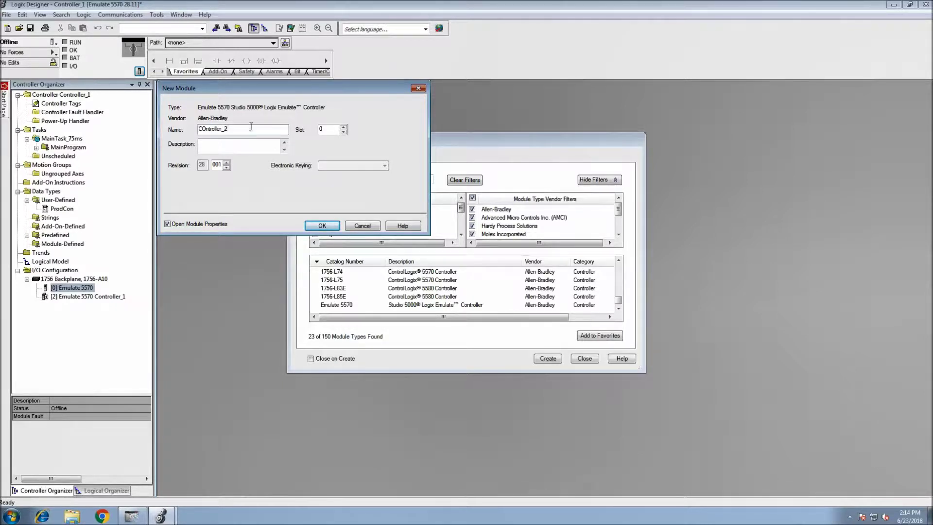
Step: Fix the Controller_2 name's capitalisation, set slot 3, and accept the module properties
click(205, 128)
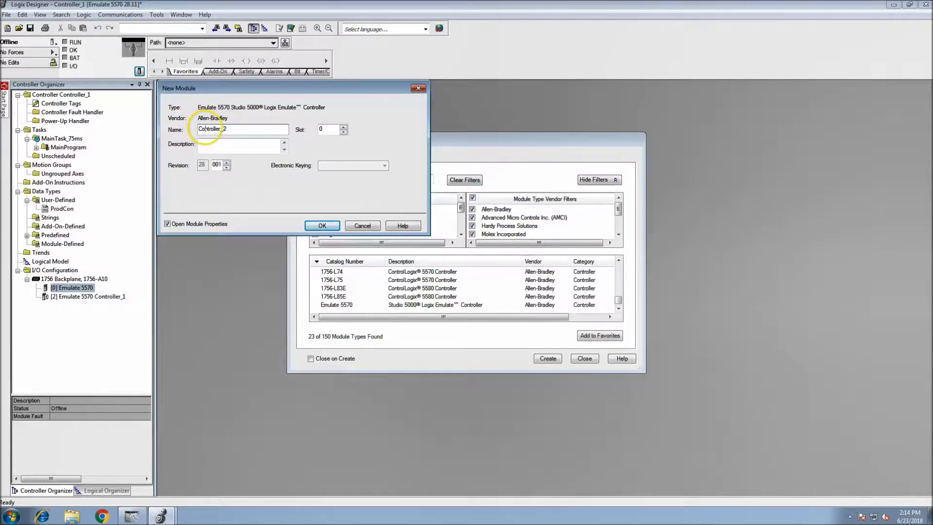
click(344, 128)
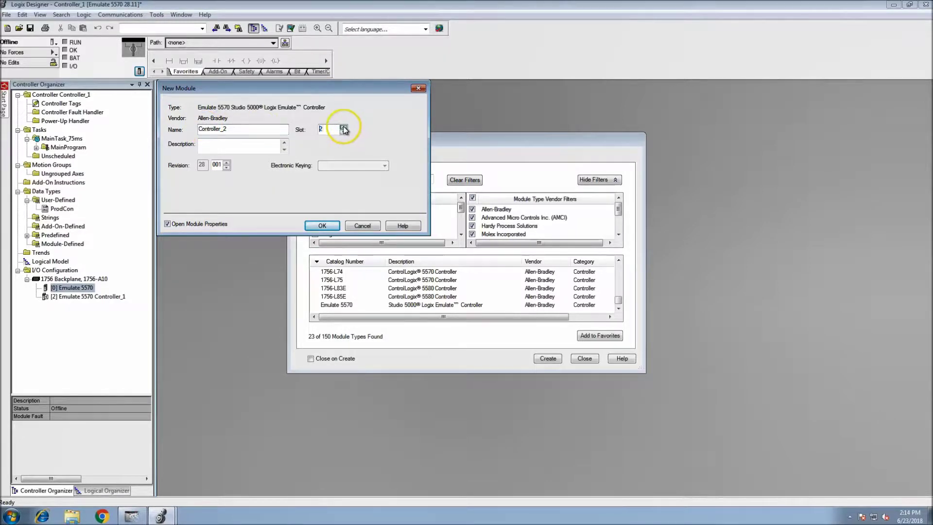
click(343, 127)
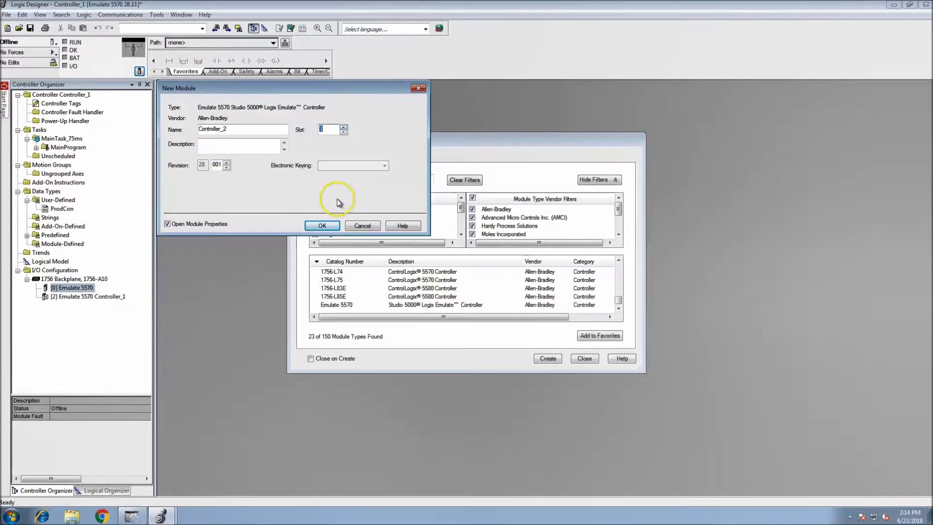
click(329, 226)
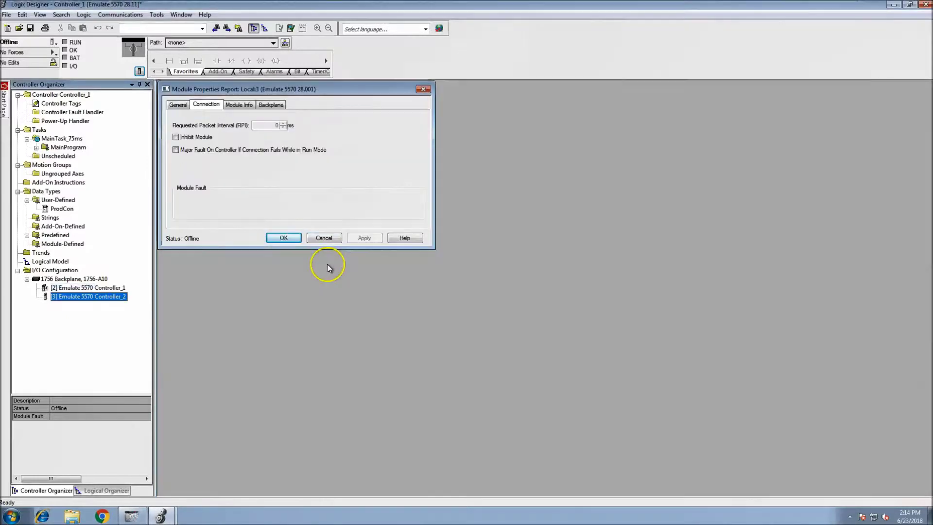
click(284, 238)
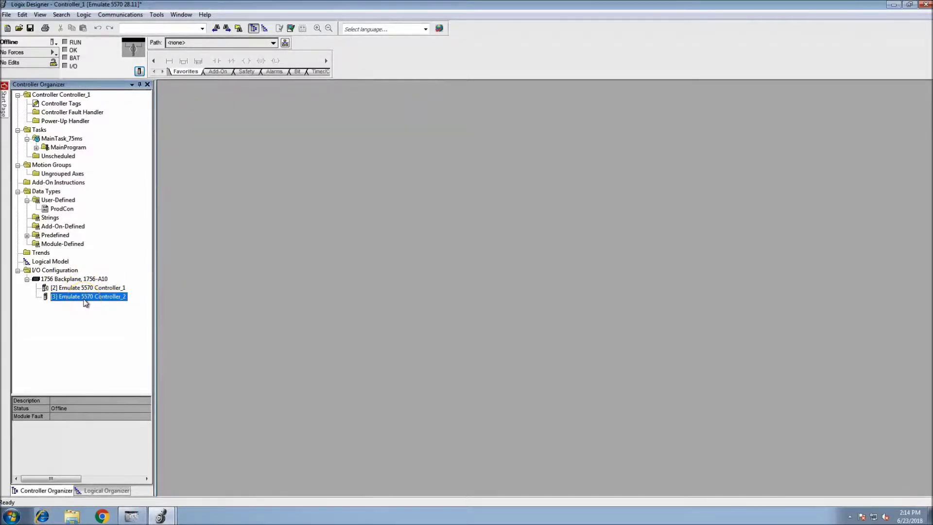
click(100, 297)
Step: Bring the Controller_2 project window forward and open a tree entry's shortcut menu
click(159, 517)
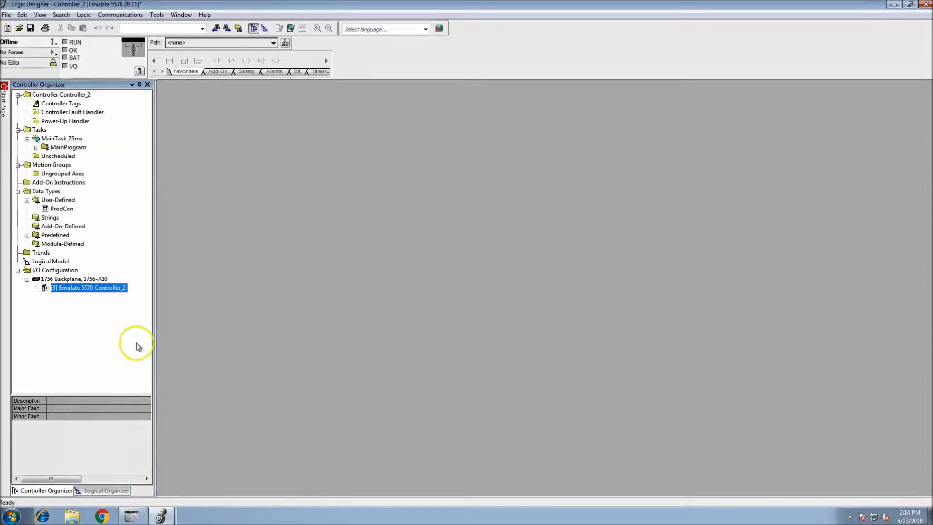
right_click(105, 290)
Step: Start a new module on the 1756 backplane, filtered to Controller types only
click(87, 278)
right_click(86, 279)
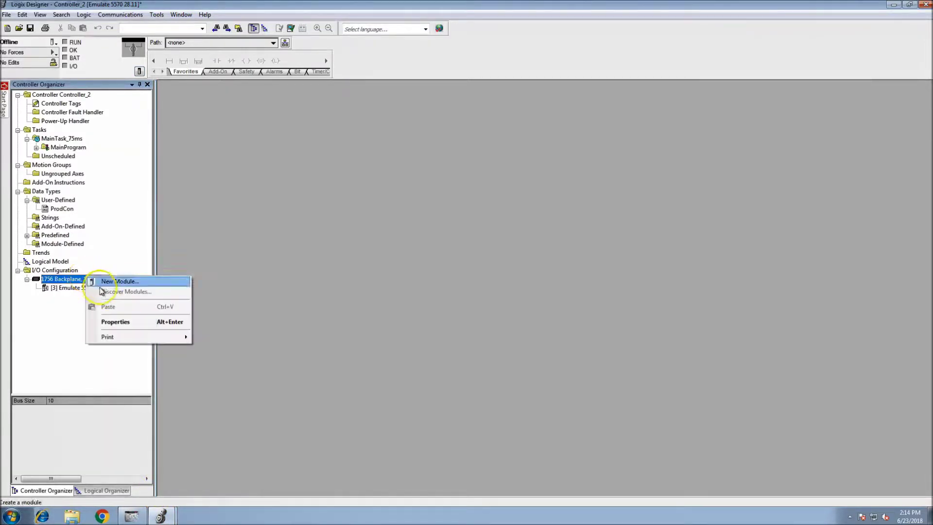
click(110, 282)
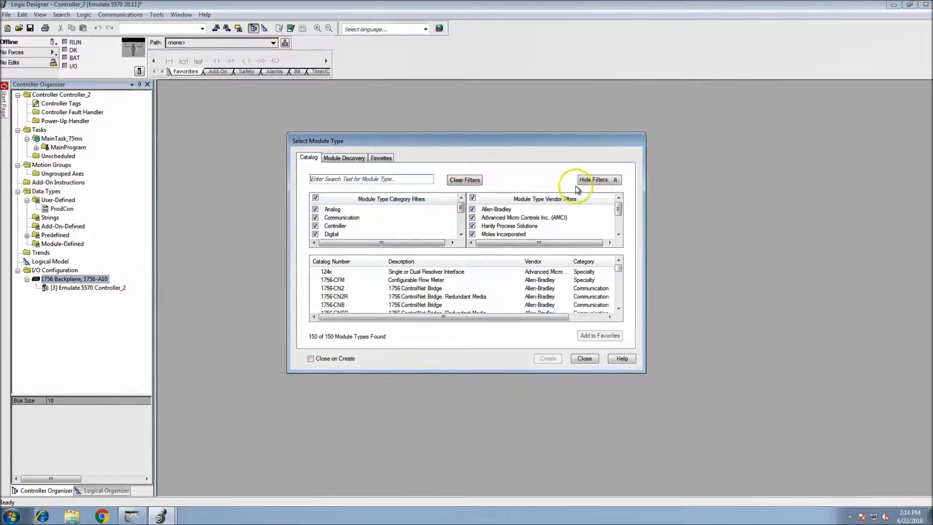
click(315, 198)
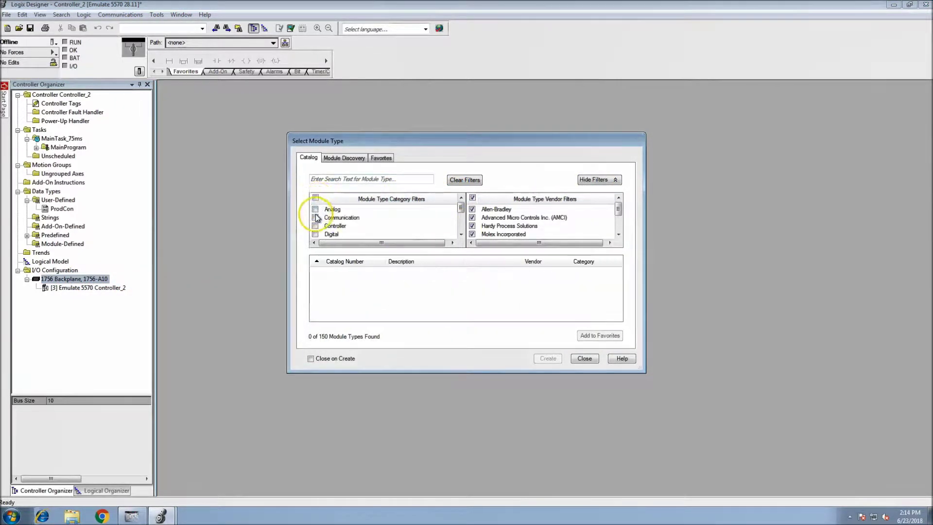
click(315, 225)
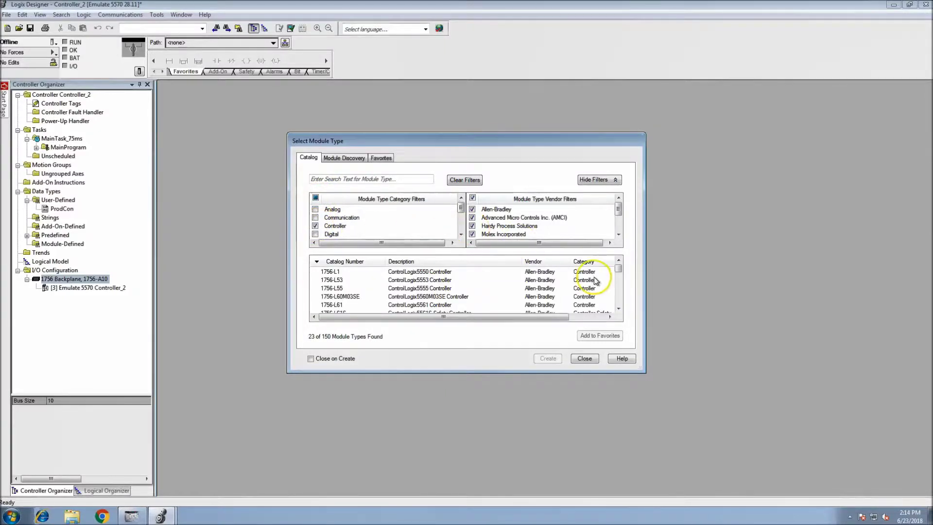
Step: Create an Emulate 5570 module at major revision 28
drag(619, 267, 619, 301)
click(508, 306)
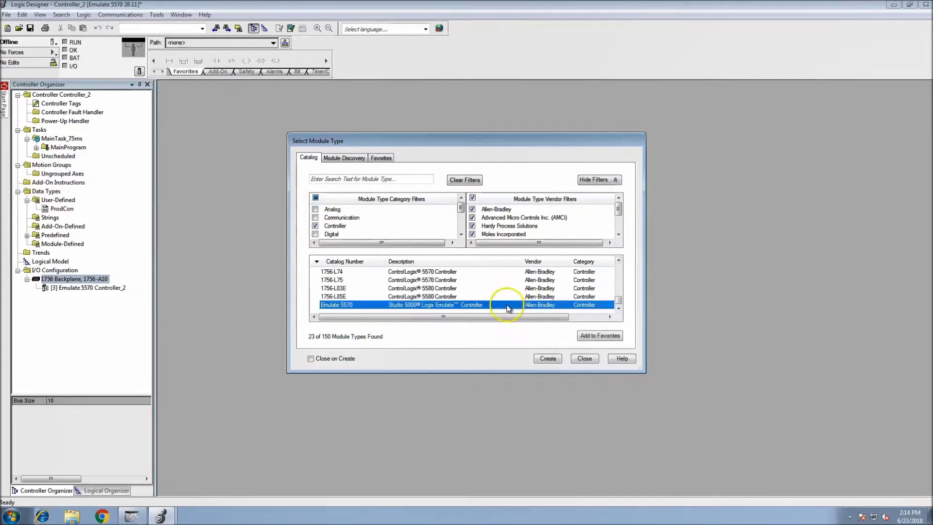
click(548, 358)
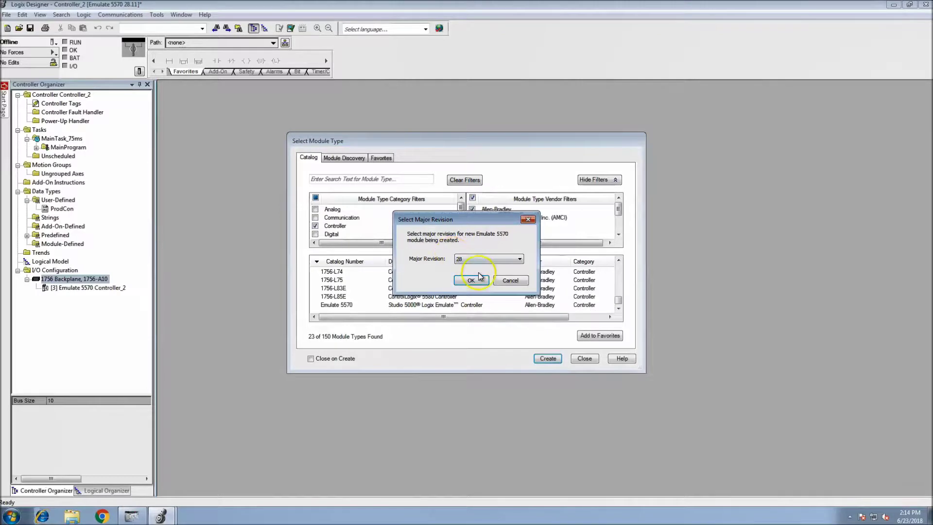
click(514, 258)
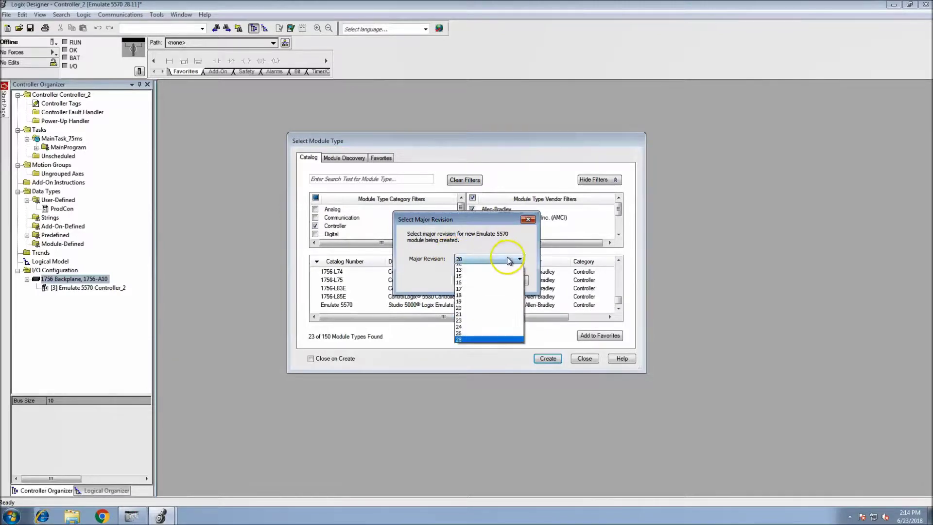
click(496, 345)
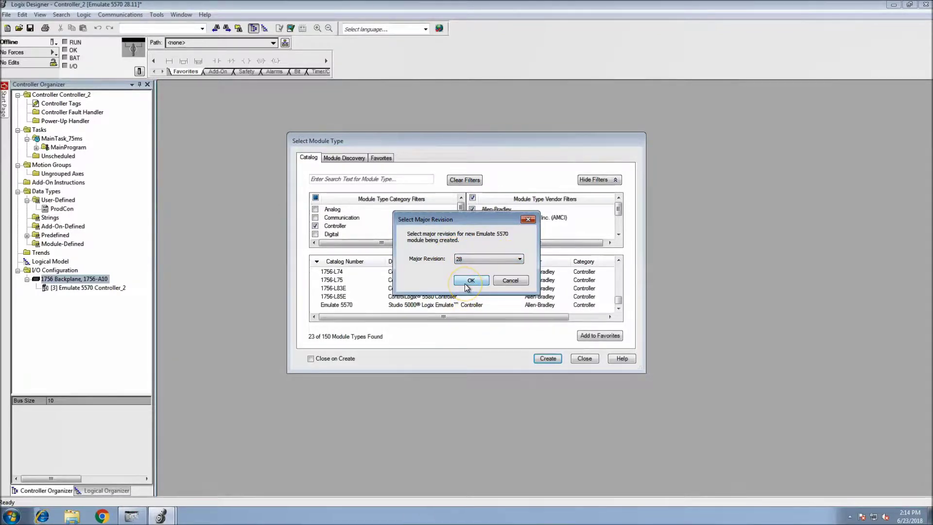
click(469, 282)
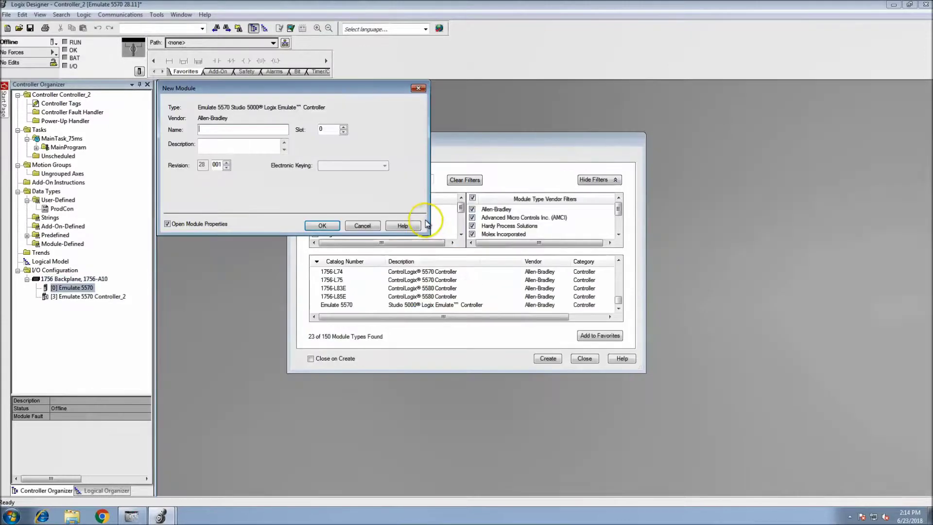
Step: Name the module Controller_1, put it in slot 2, and accept its properties
click(246, 130)
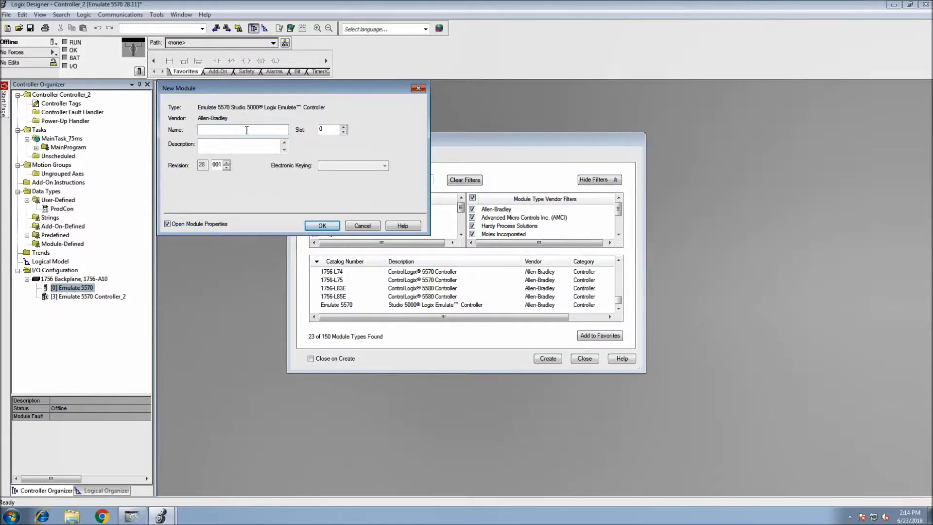
text(Controller)
text(_1)
click(344, 126)
click(322, 226)
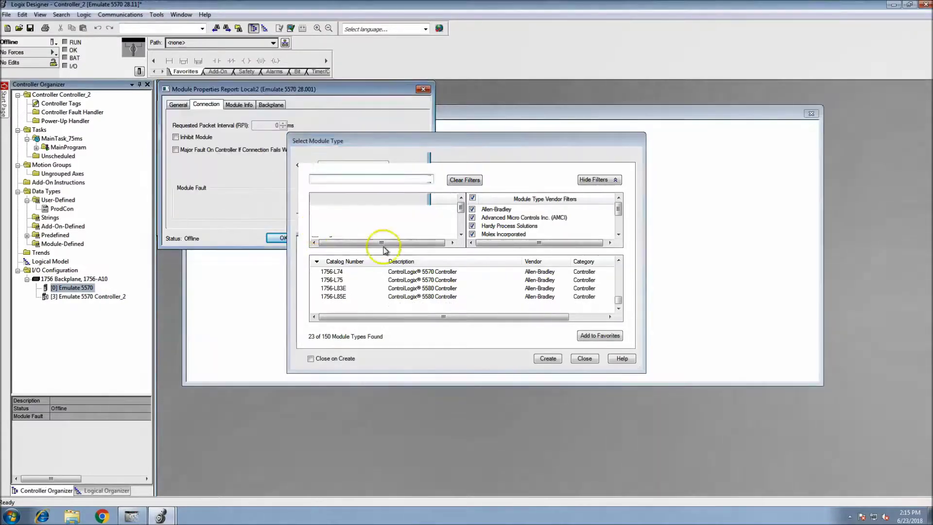
click(285, 238)
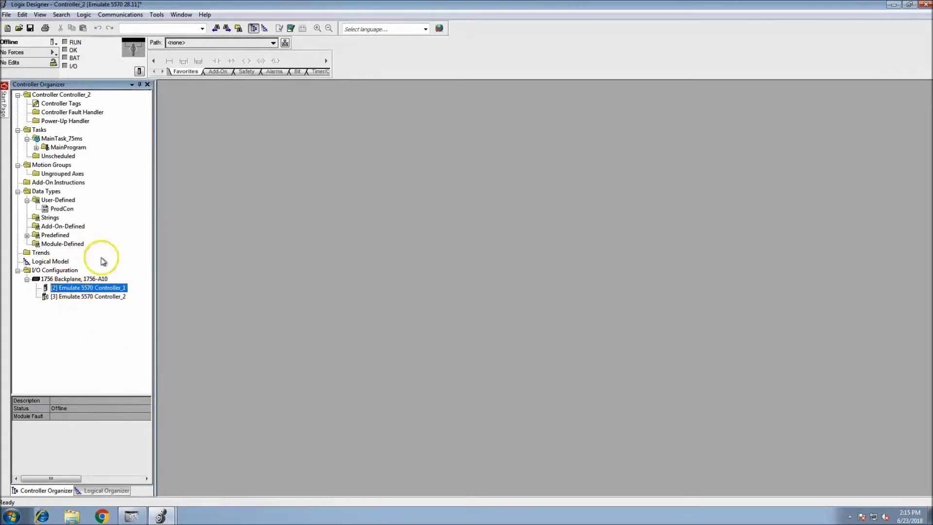
Step: Collapse the User-Defined folder in Controller_1, then again in Controller_2
click(45, 302)
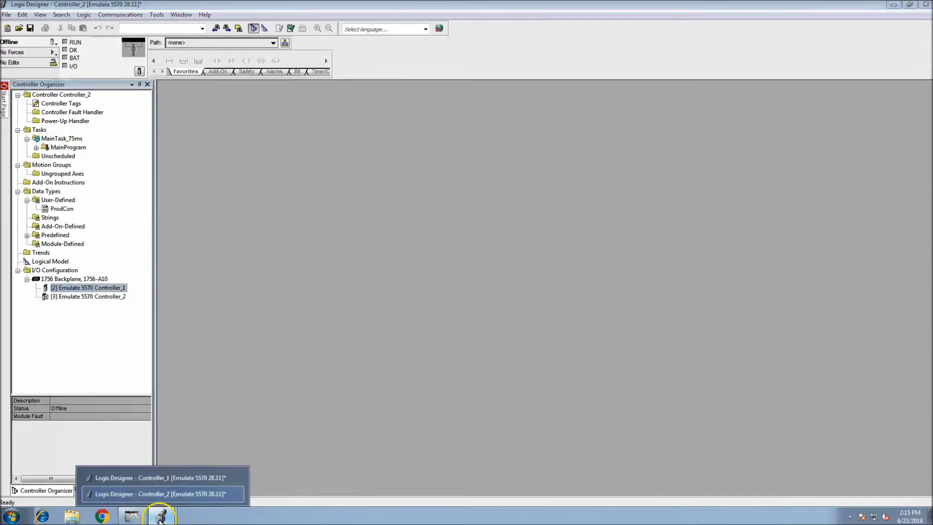
click(158, 483)
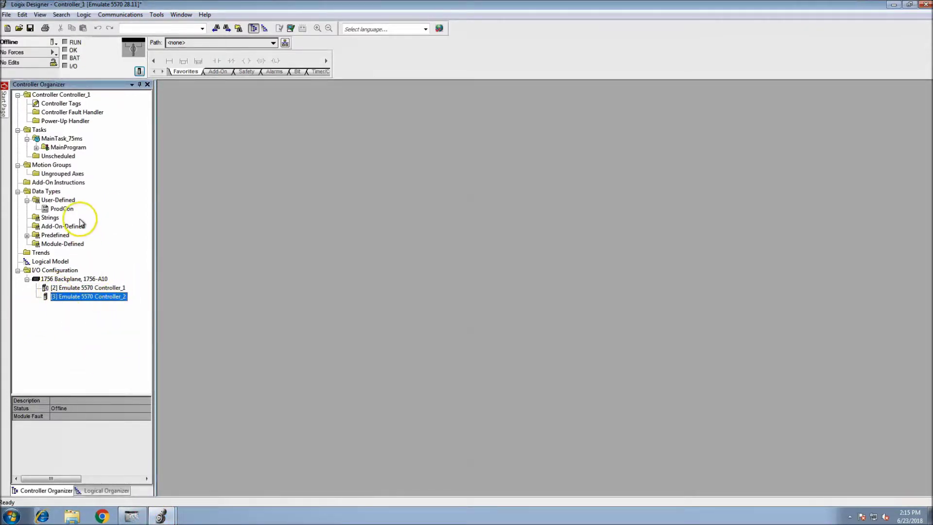
click(26, 200)
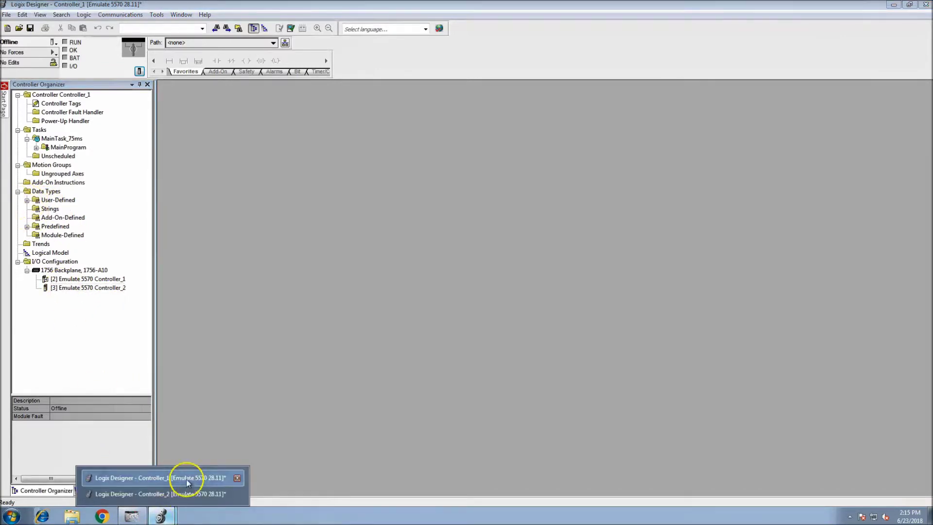
click(185, 493)
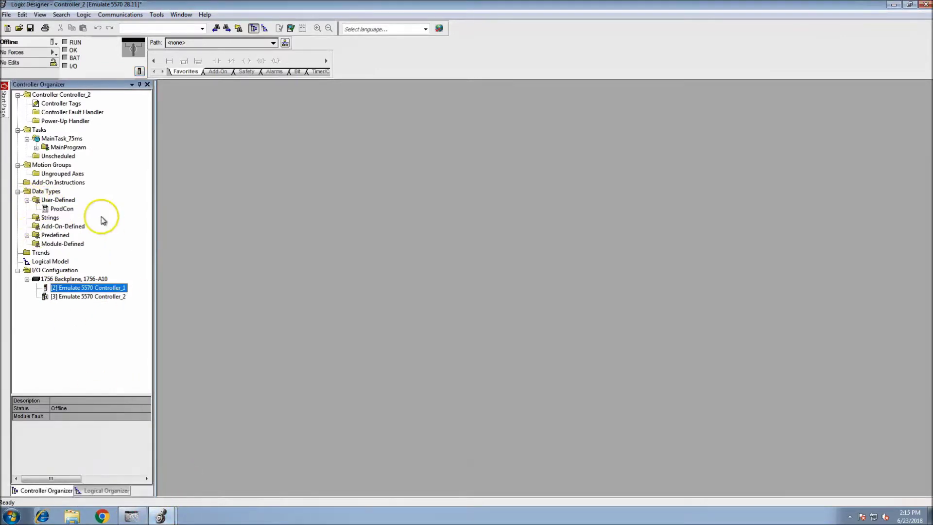
click(27, 200)
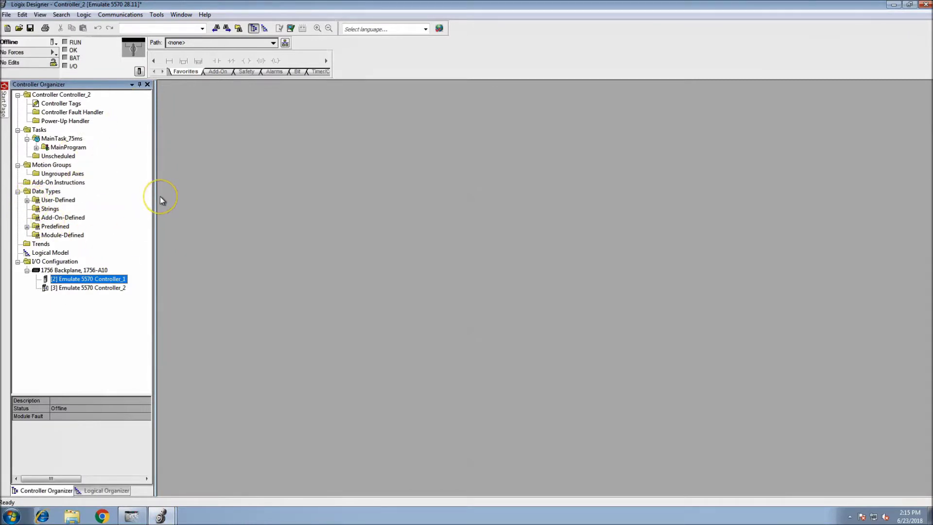